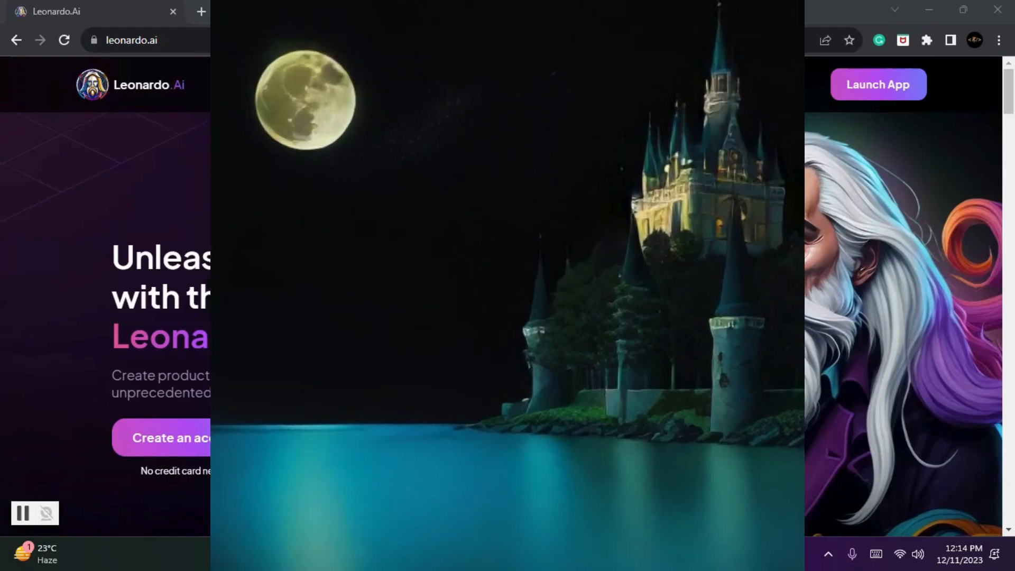
# Launch the Leonardo.Ai app from its landing page and open the LiveCanvas tool
pyautogui.scroll(-10, 658, 244)
pyautogui.scroll(10, 962, 308)
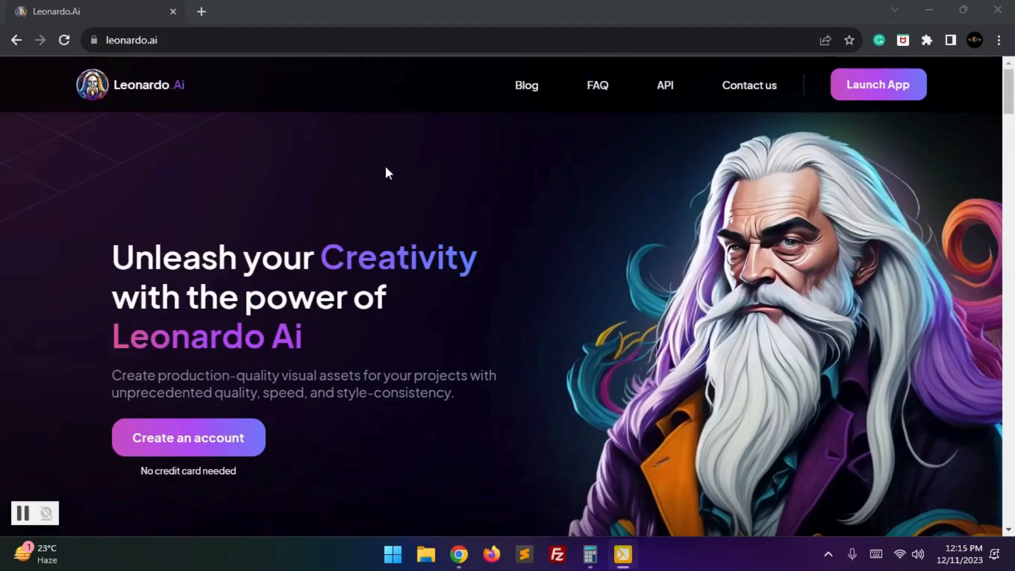
pyautogui.click(893, 89)
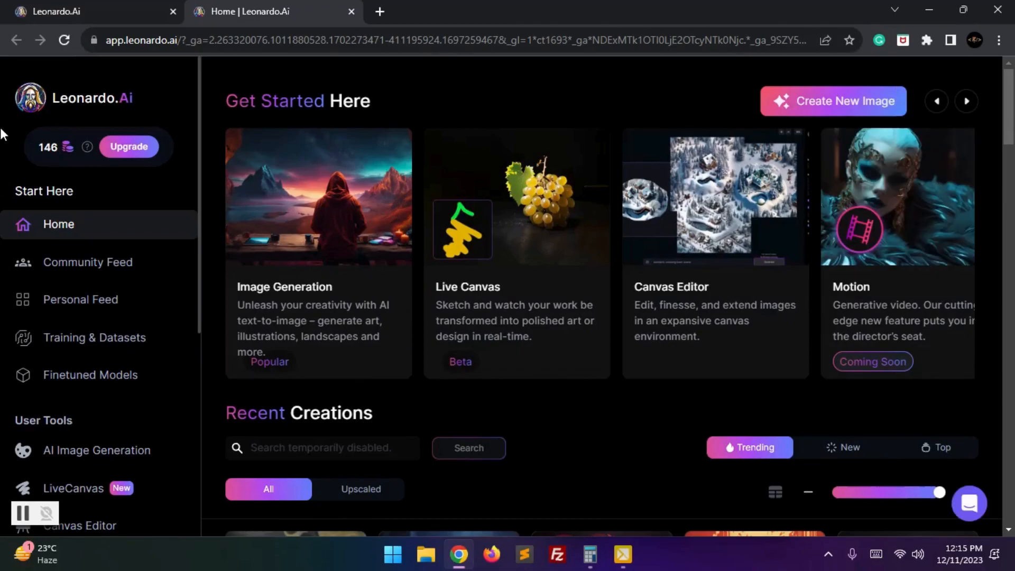
pyautogui.scroll(-3, 101, 296)
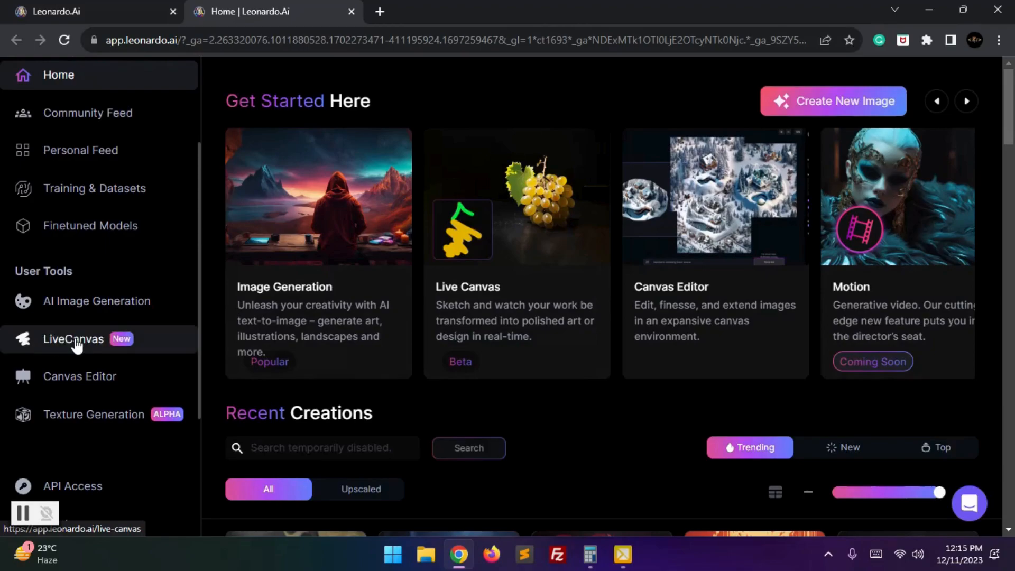
pyautogui.click(76, 343)
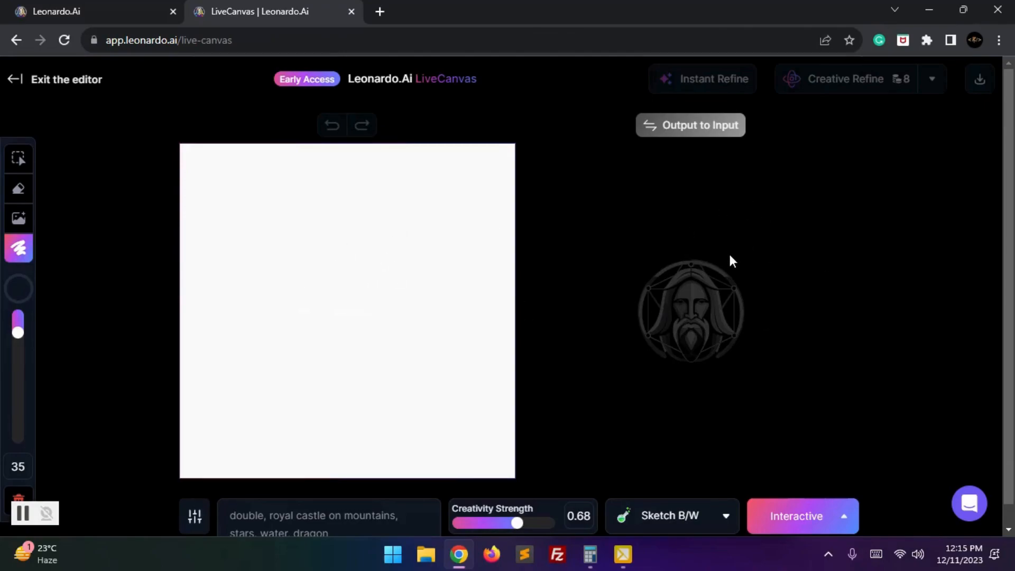
# Clear the existing text from the LiveCanvas prompt
pyautogui.scroll(-1, 375, 475)
pyautogui.moveTo(343, 518); pyautogui.dragTo(214, 481)
pyautogui.press('BackSpace')
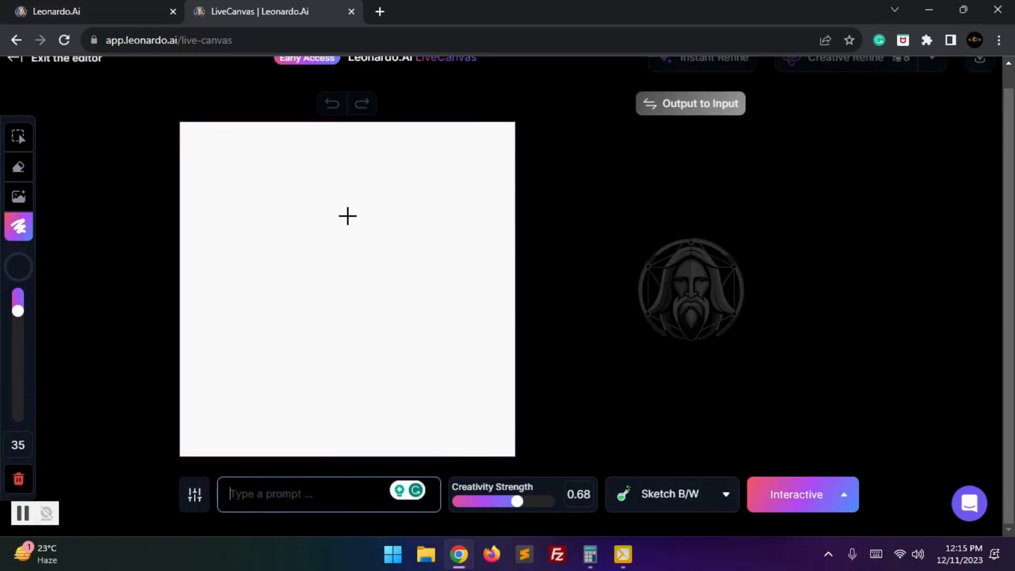
# Set the canvas background color to black, #000000
pyautogui.click(17, 271)
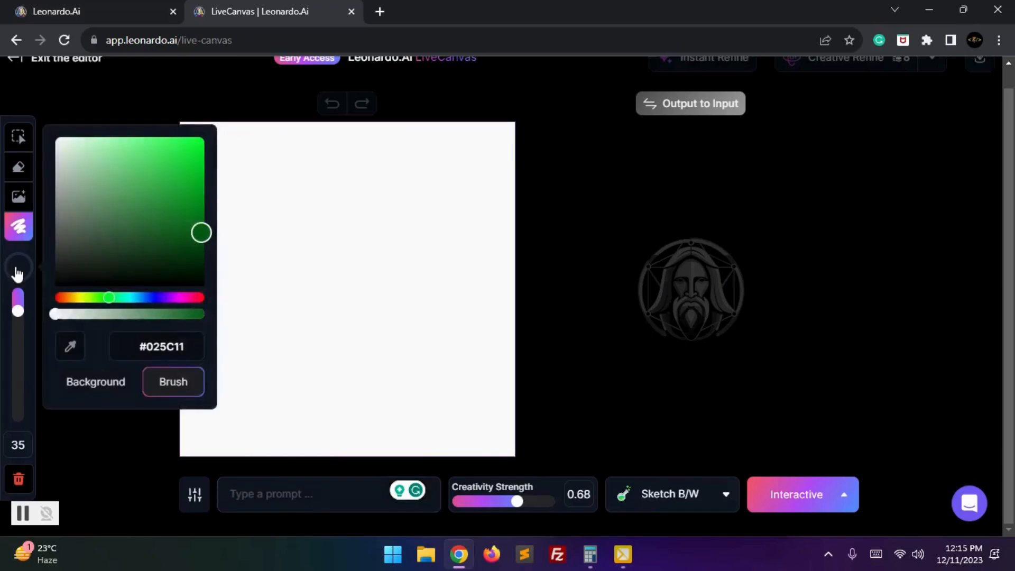
pyautogui.click(91, 383)
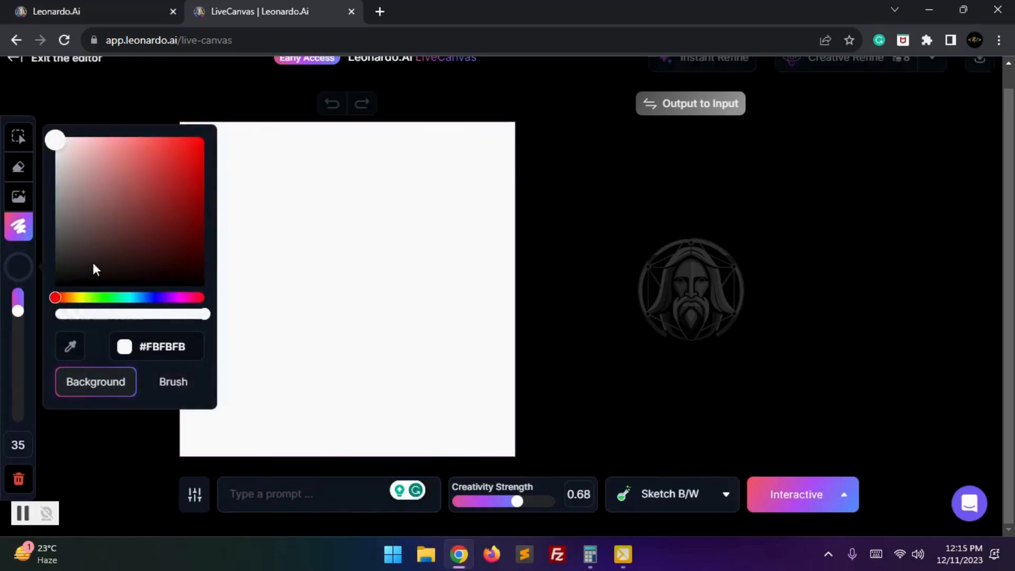
pyautogui.moveTo(91, 270); pyautogui.dragTo(2, 338)
pyautogui.click(2, 367)
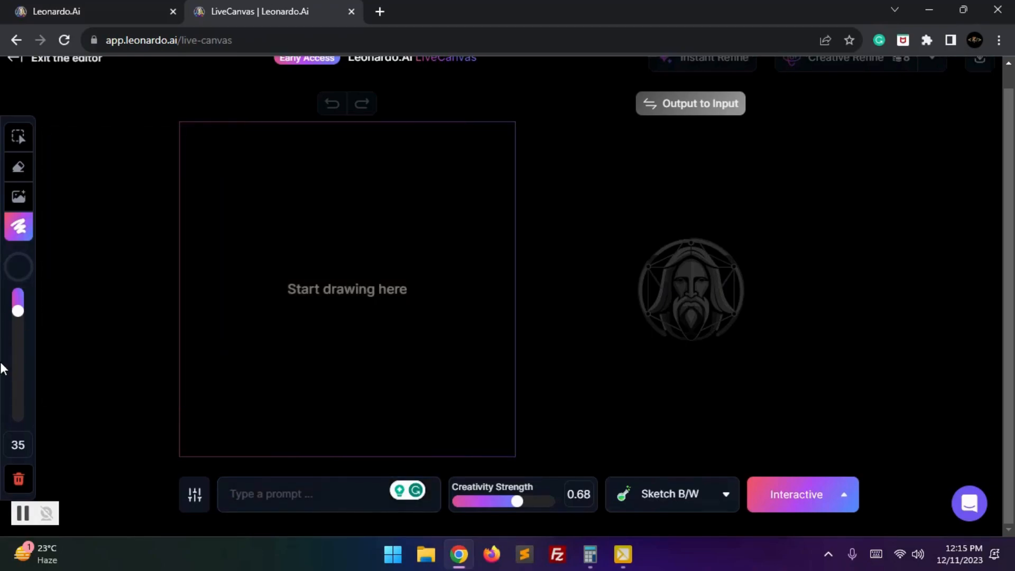
# Enter the prompt "royal castle, near river, moon in the sky, stars" and choose the Photography style
pyautogui.click(252, 496)
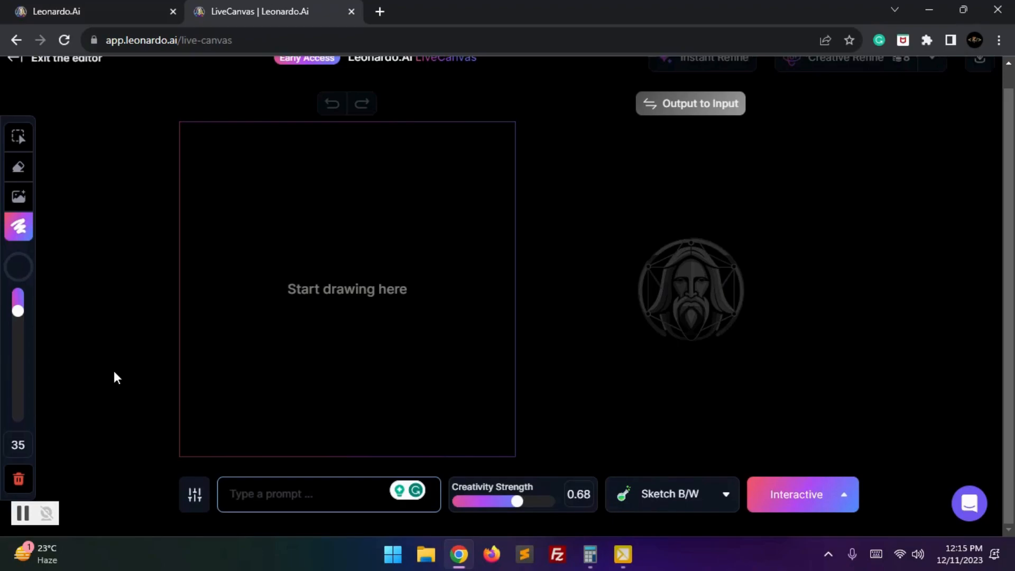
pyautogui.write('royal ca')
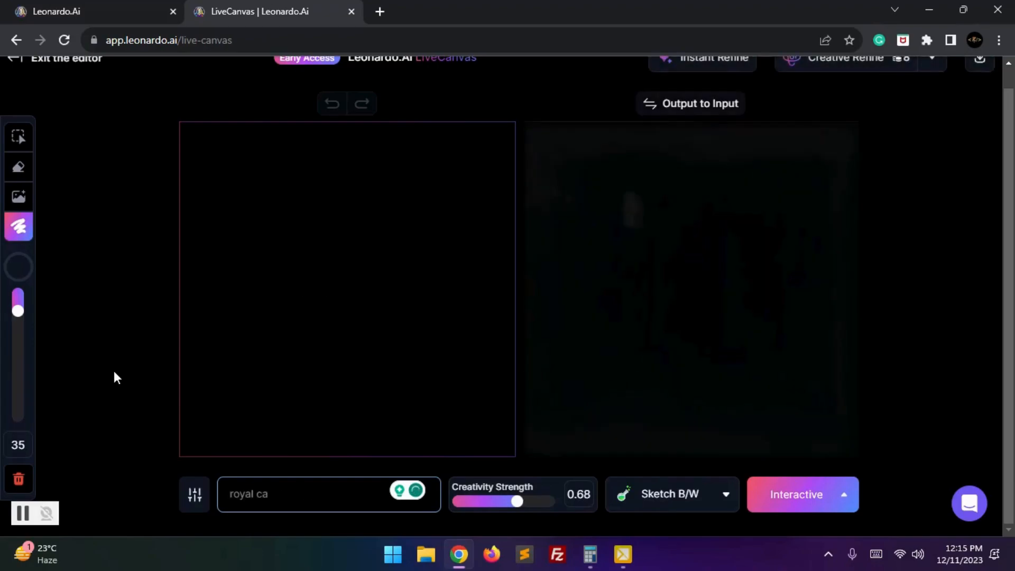
pyautogui.write('stle, near rive')
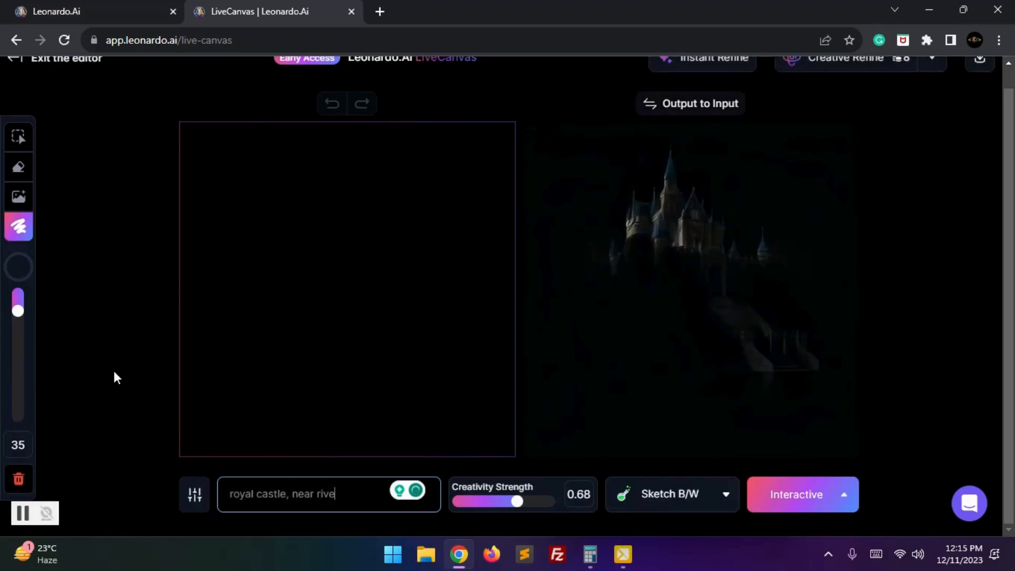
pyautogui.write('r, moon in the sky, ')
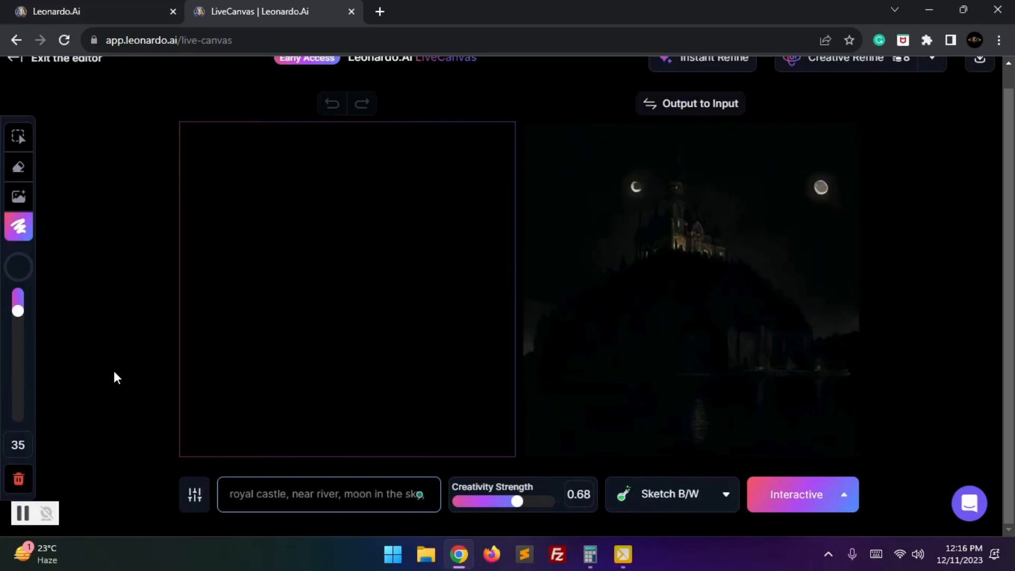
pyautogui.write('stars')
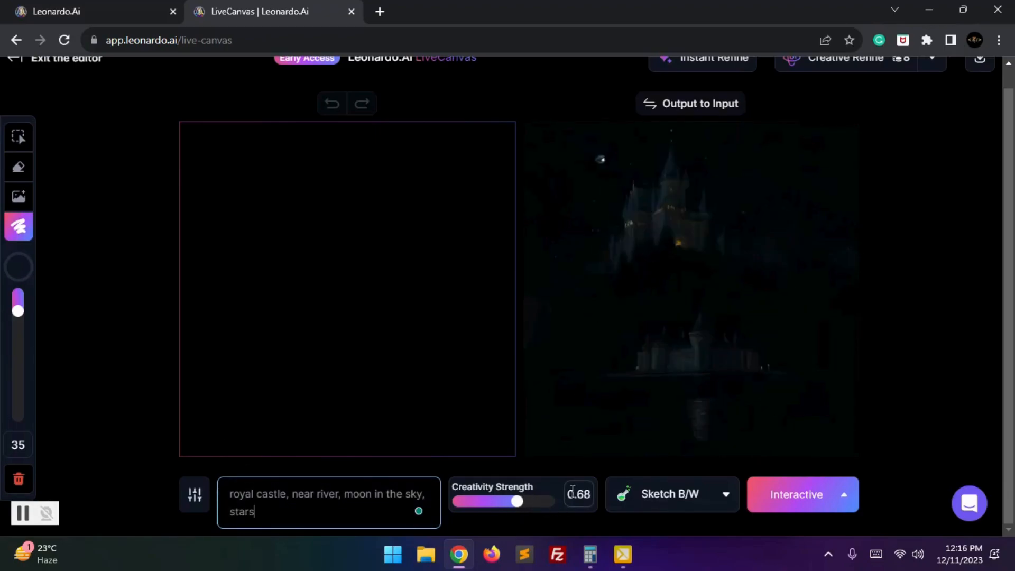
pyautogui.click(720, 500)
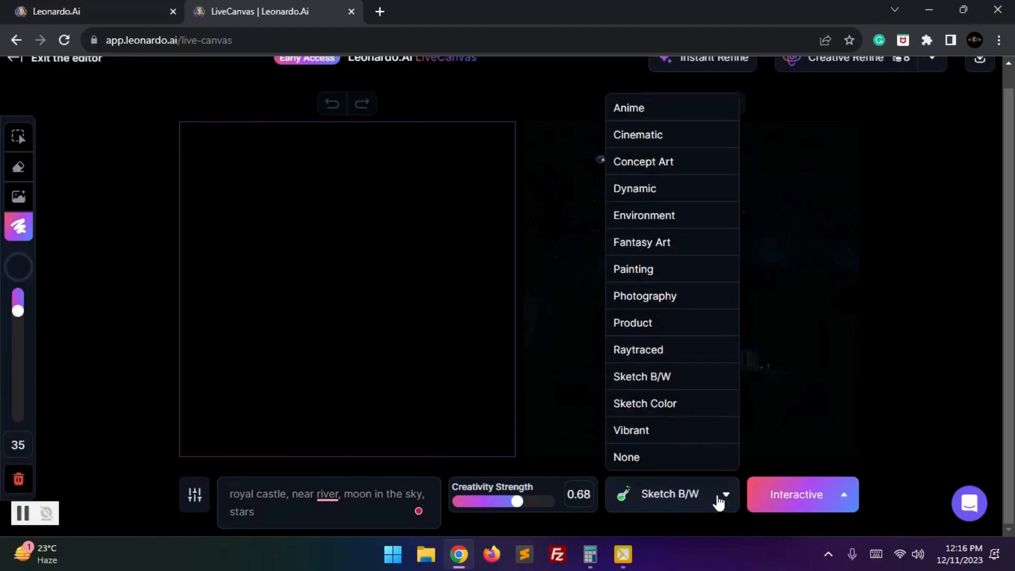
pyautogui.click(645, 297)
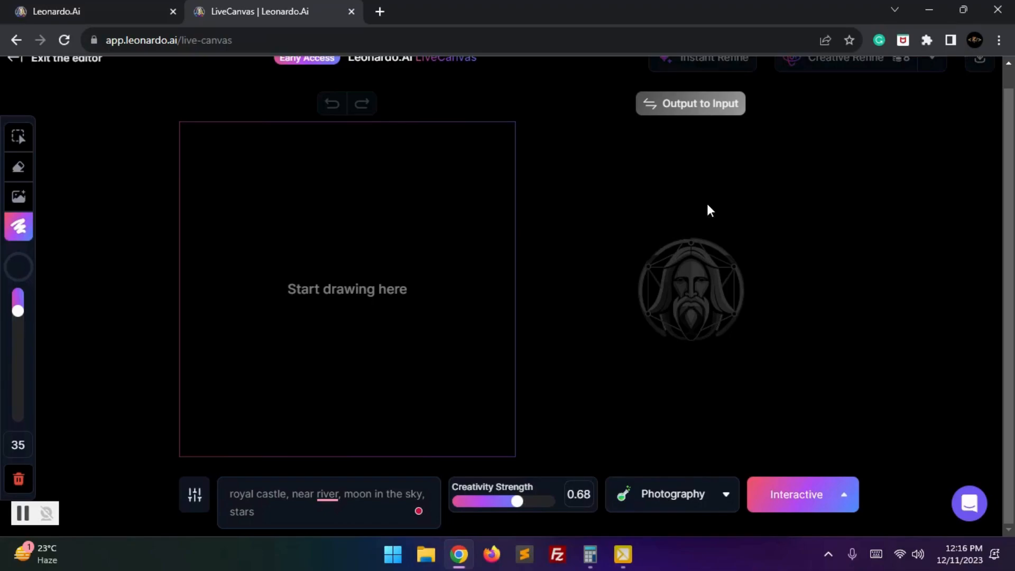
# Set the brush to a nearly fully opaque dark green, #035311, and paint a triangle outline slightly above the canvas center
pyautogui.click(15, 273)
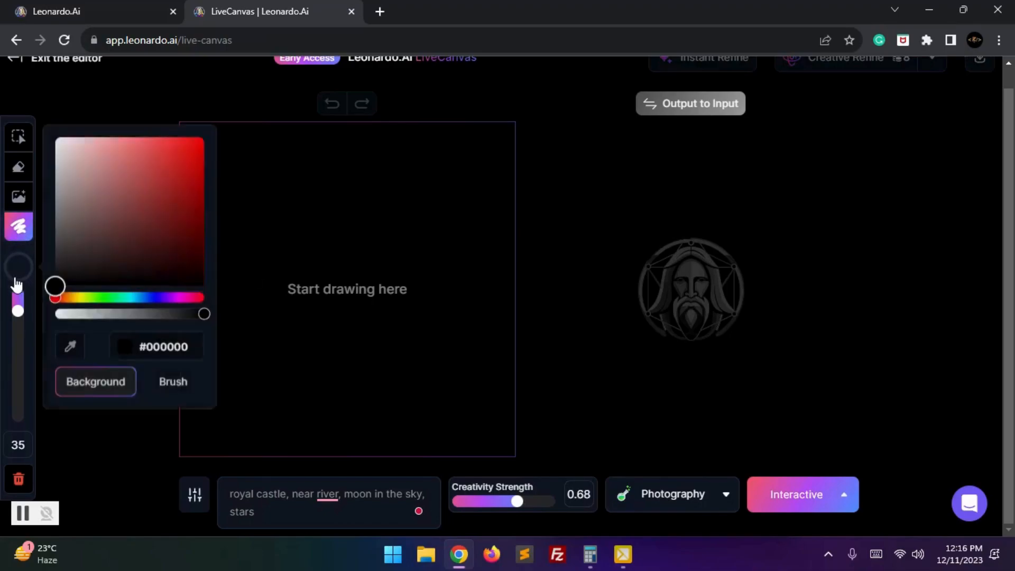
pyautogui.click(168, 383)
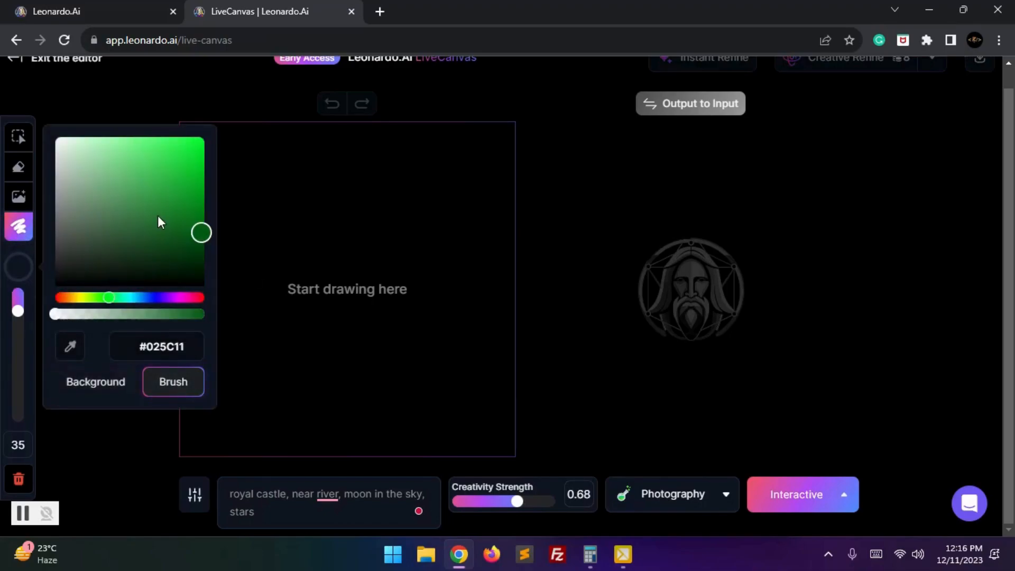
pyautogui.moveTo(190, 221); pyautogui.dragTo(193, 242)
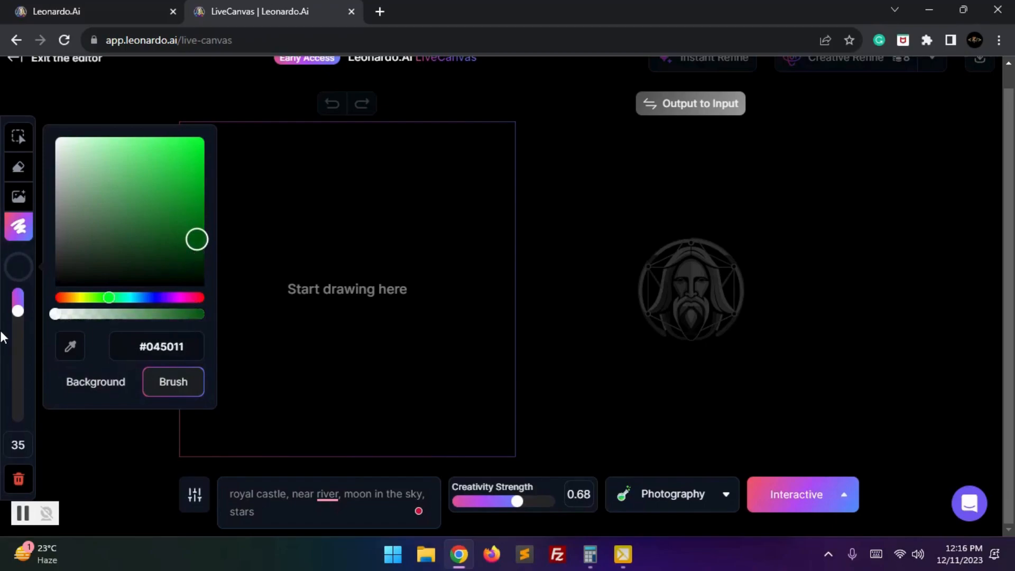
pyautogui.click(179, 249)
pyautogui.moveTo(114, 317); pyautogui.dragTo(175, 316)
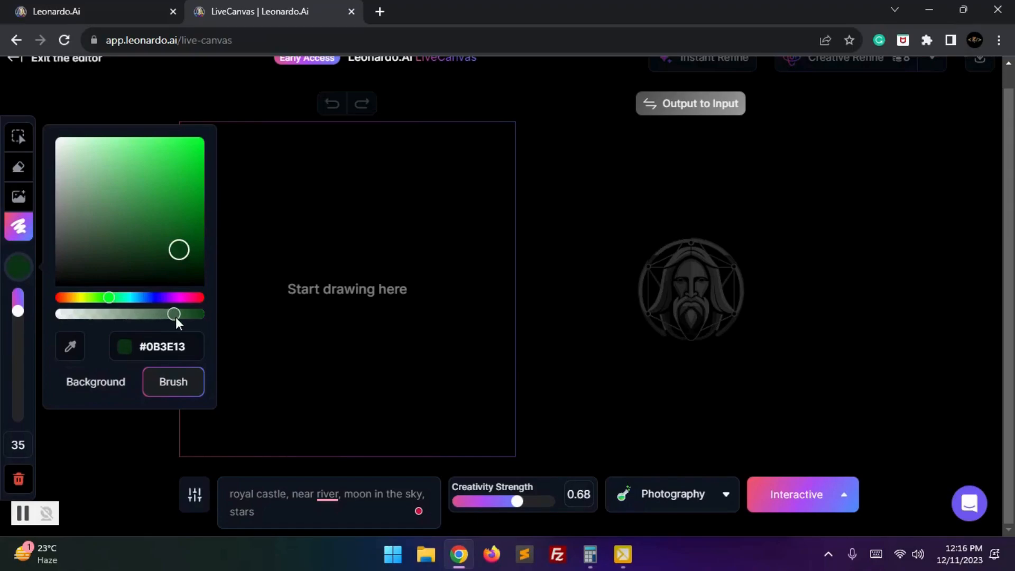
pyautogui.moveTo(180, 255); pyautogui.dragTo(198, 237)
pyautogui.click(1, 325)
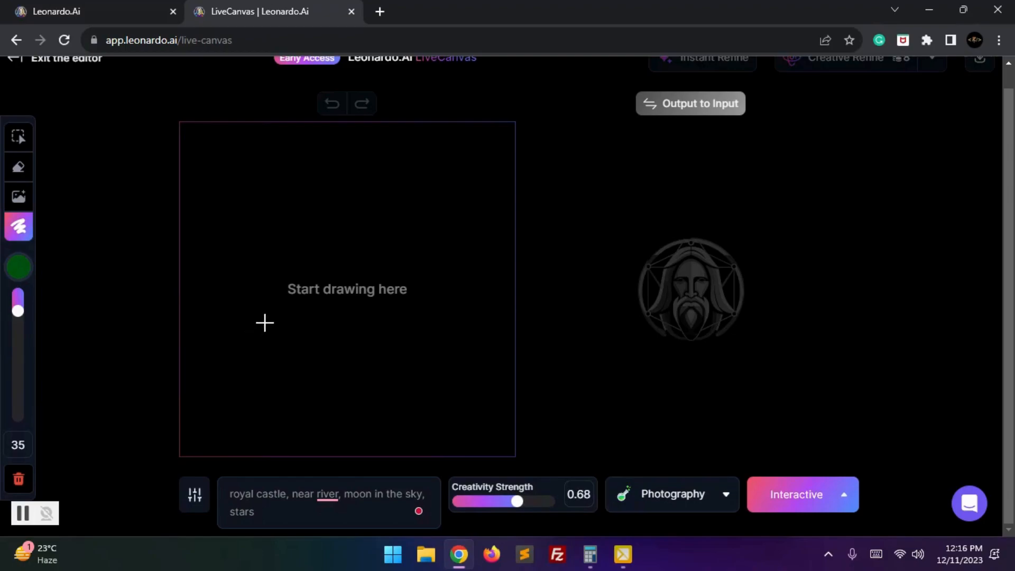
pyautogui.moveTo(272, 309)
pyautogui.mouseDown()
pyautogui.moveTo(308, 208)
pyautogui.moveTo(336, 234)
pyautogui.moveTo(347, 299)
pyautogui.moveTo(279, 302)
pyautogui.mouseUp()
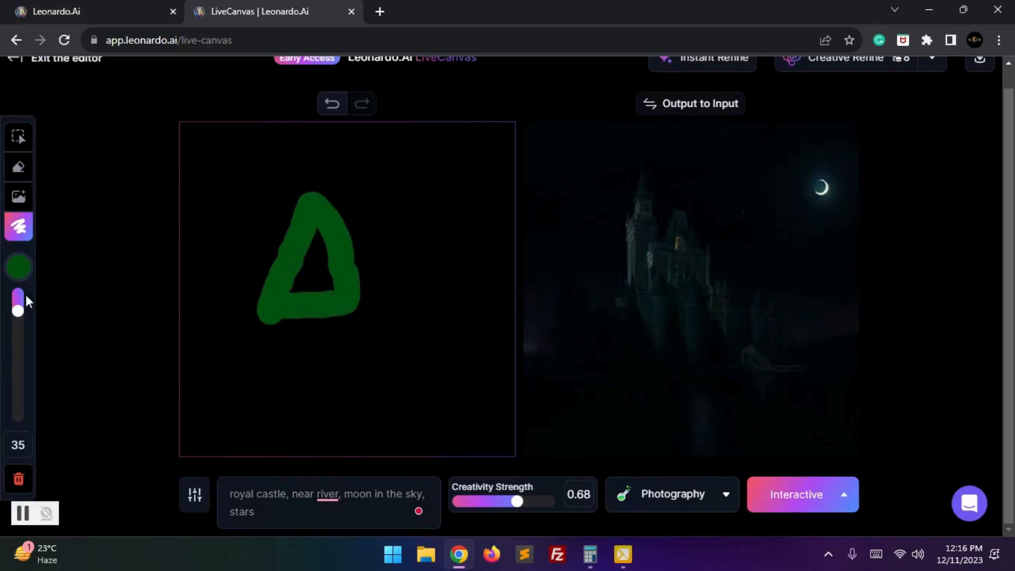
# Change the canvas background color to grey, #9F9C9C
pyautogui.click(17, 268)
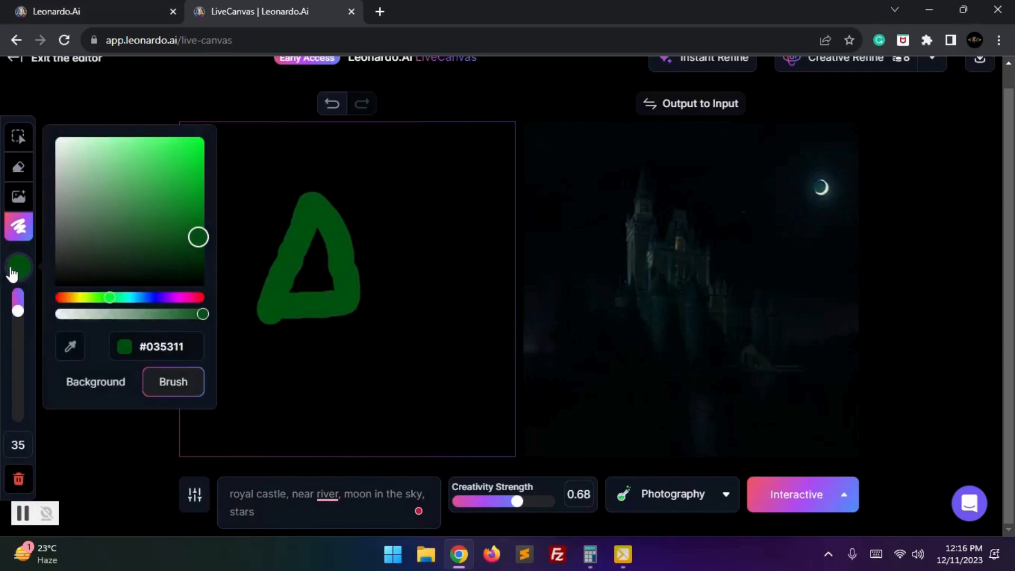
pyautogui.click(110, 389)
pyautogui.moveTo(90, 212); pyautogui.dragTo(60, 198)
pyautogui.click(2, 297)
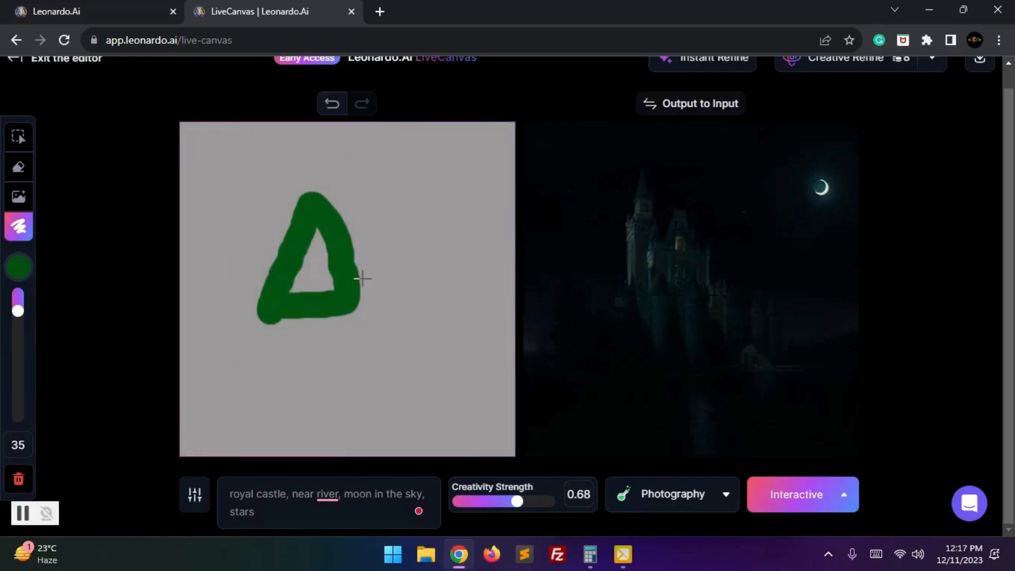
# Return the canvas background color to black
pyautogui.click(17, 270)
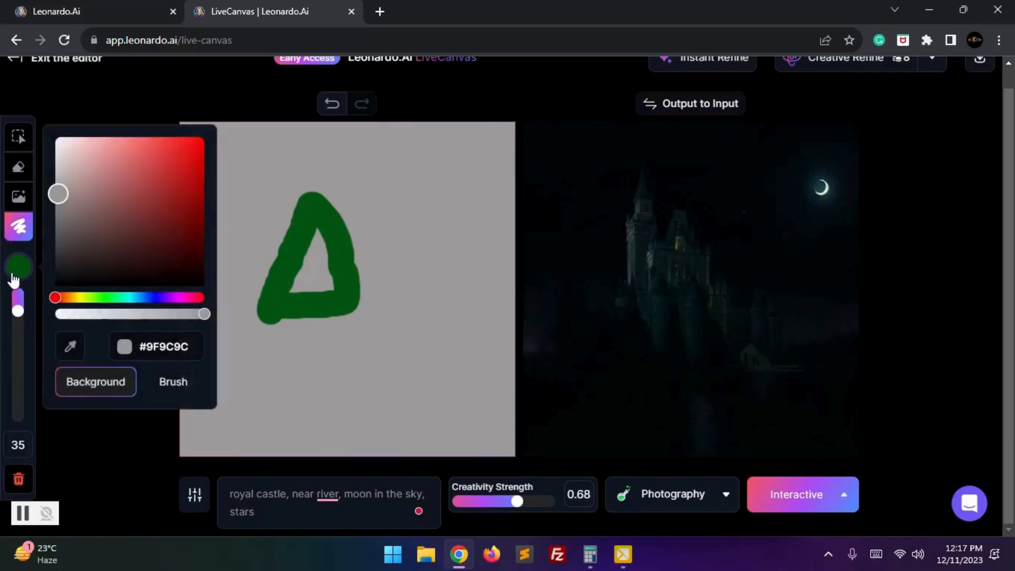
pyautogui.moveTo(72, 297); pyautogui.dragTo(133, 300)
pyautogui.click(186, 151)
pyautogui.moveTo(196, 156)
pyautogui.mouseDown()
pyautogui.moveTo(198, 190)
pyautogui.moveTo(164, 197)
pyautogui.moveTo(84, 246)
pyautogui.moveTo(43, 299)
pyautogui.mouseUp()
# Set the brush color to teal #1EC6BC and paint a filled band of water across the canvas's lower edge
pyautogui.click(169, 380)
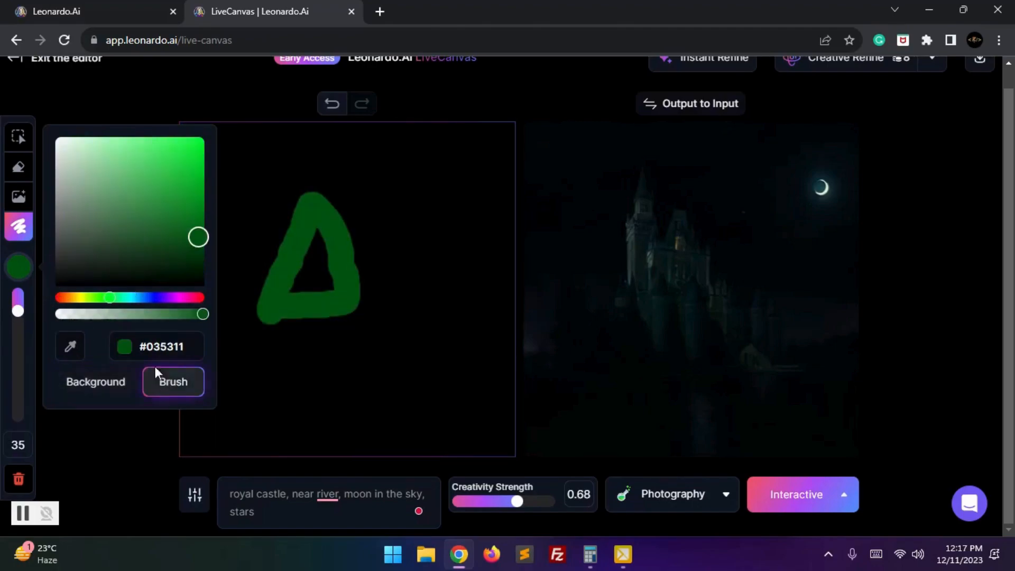
pyautogui.moveTo(116, 301); pyautogui.dragTo(128, 301)
pyautogui.moveTo(132, 218); pyautogui.dragTo(182, 170)
pyautogui.click(1, 339)
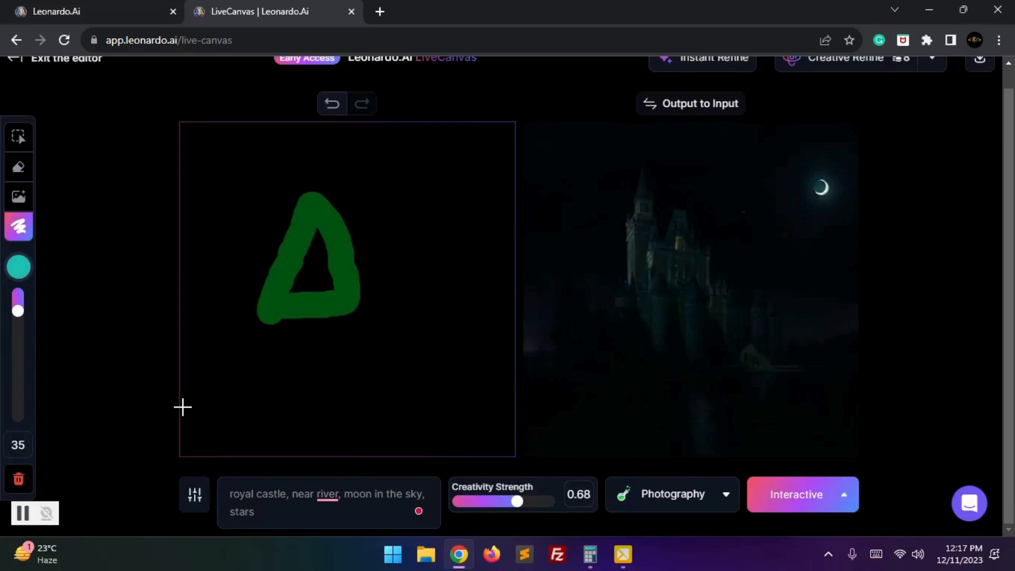
pyautogui.moveTo(490, 433)
pyautogui.mouseDown()
pyautogui.moveTo(194, 434)
pyautogui.moveTo(365, 462)
pyautogui.moveTo(496, 444)
pyautogui.moveTo(225, 439)
pyautogui.moveTo(182, 414)
pyautogui.moveTo(507, 428)
pyautogui.moveTo(517, 414)
pyautogui.moveTo(173, 415)
pyautogui.moveTo(461, 425)
pyautogui.moveTo(486, 410)
pyautogui.moveTo(505, 456)
pyautogui.moveTo(180, 456)
pyautogui.mouseUp()
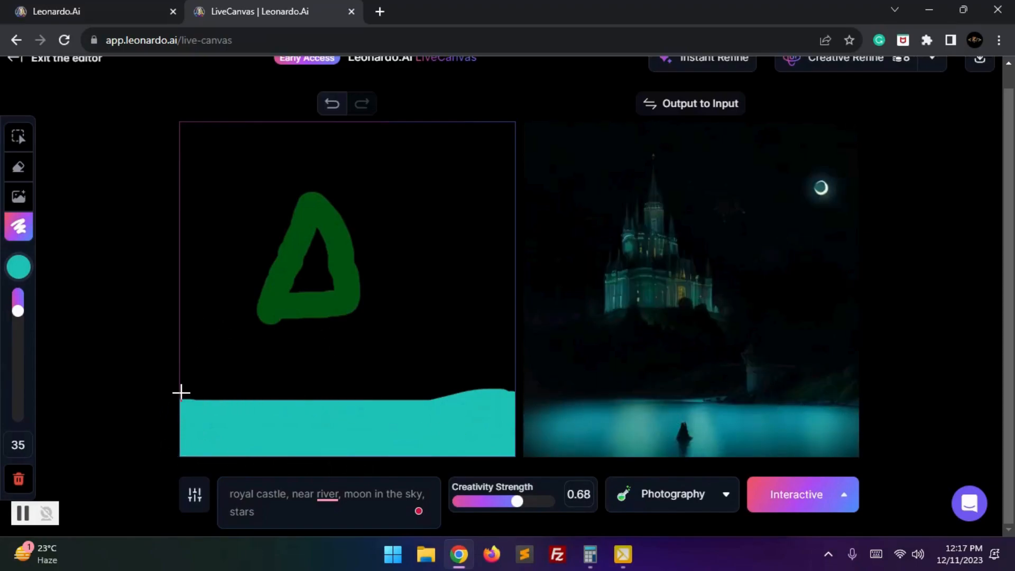
pyautogui.moveTo(182, 391); pyautogui.dragTo(479, 399)
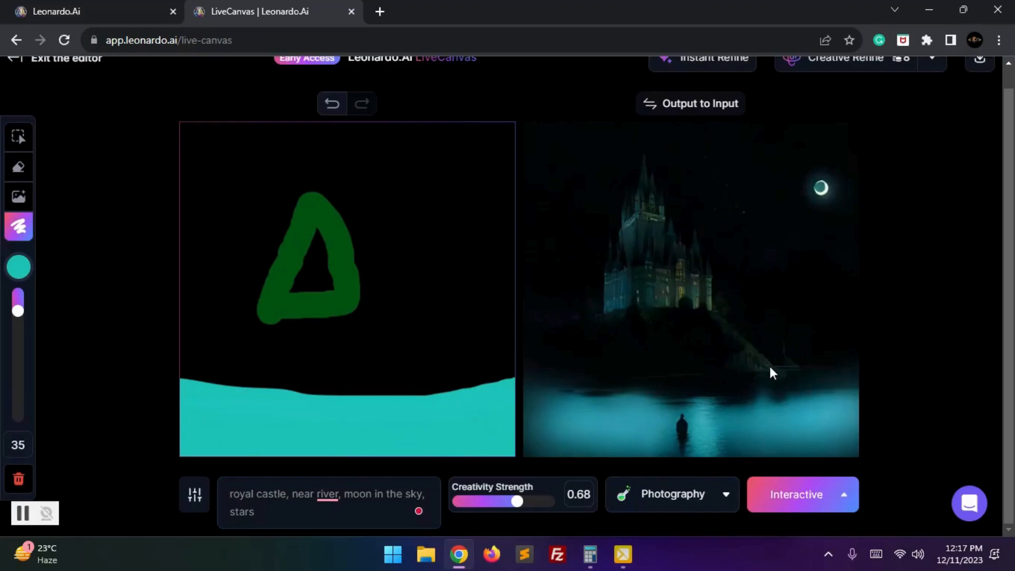
# Set the brush color to dark brown, #4D2E33
pyautogui.click(10, 273)
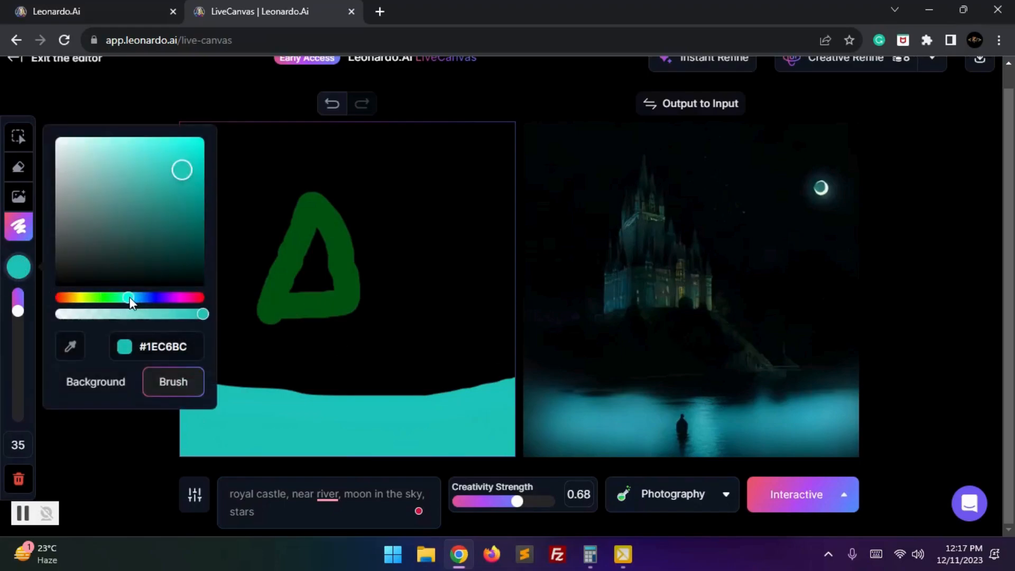
pyautogui.moveTo(138, 302); pyautogui.dragTo(191, 299)
pyautogui.moveTo(135, 186); pyautogui.dragTo(115, 226)
pyautogui.moveTo(189, 299); pyautogui.dragTo(200, 298)
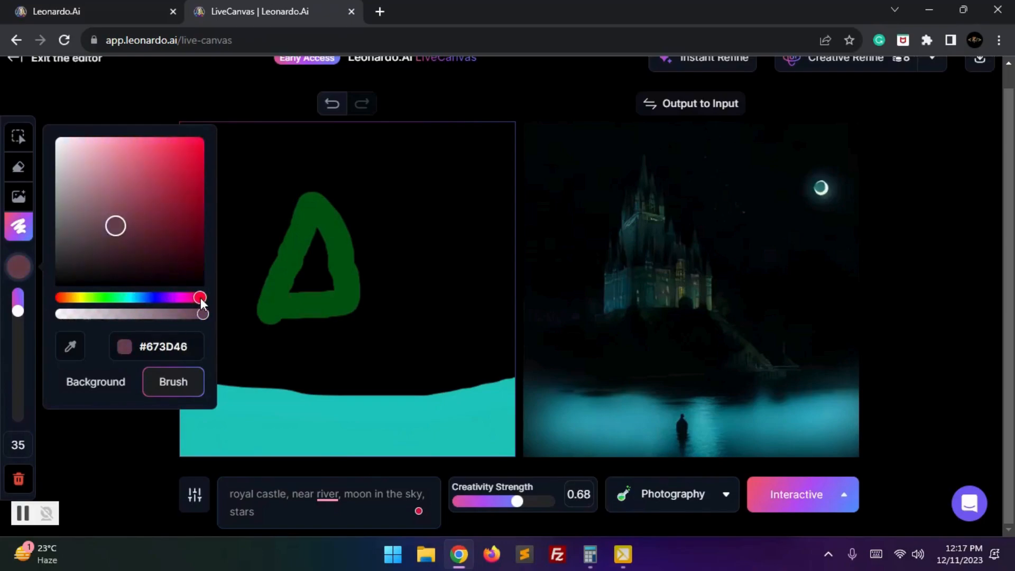
pyautogui.moveTo(121, 233); pyautogui.dragTo(115, 242)
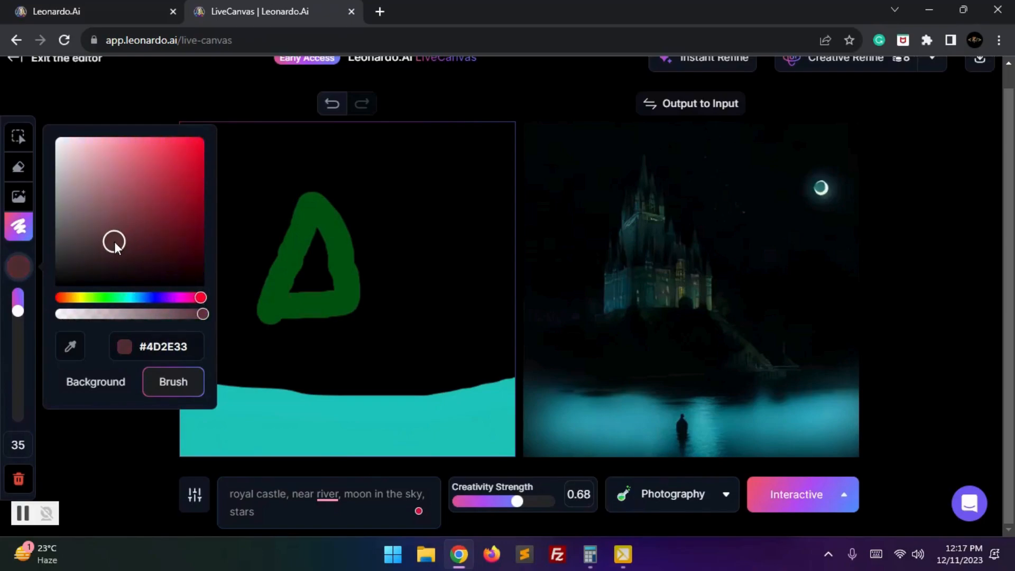
pyautogui.click(2, 361)
# Try a brown zigzag outline rising from the water across the green triangle, and undo the stroke
pyautogui.moveTo(223, 389)
pyautogui.mouseDown()
pyautogui.moveTo(248, 274)
pyautogui.moveTo(294, 326)
pyautogui.moveTo(336, 318)
pyautogui.moveTo(362, 278)
pyautogui.moveTo(380, 312)
pyautogui.moveTo(423, 302)
pyautogui.moveTo(453, 394)
pyautogui.mouseUp()
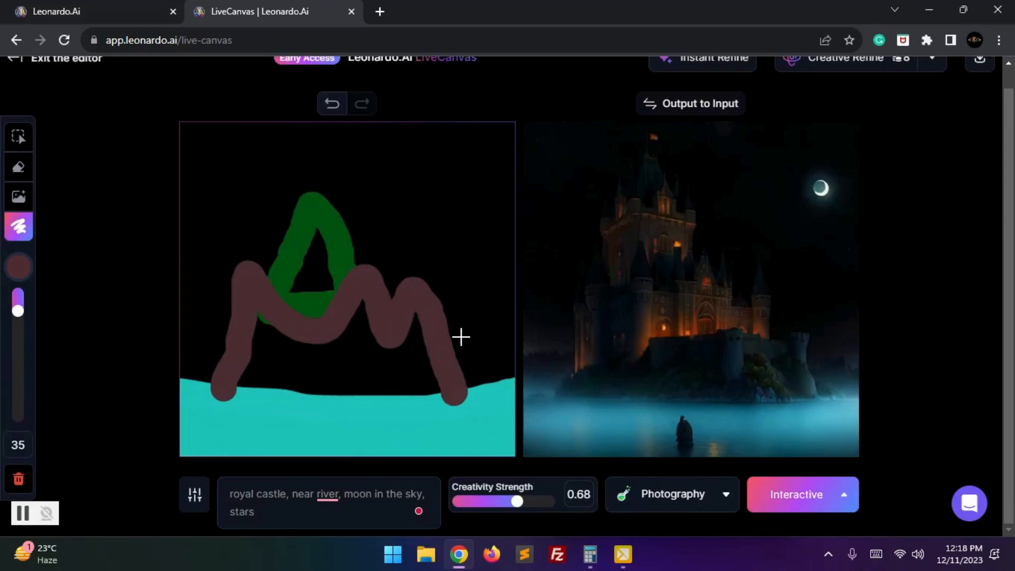
pyautogui.click(333, 105)
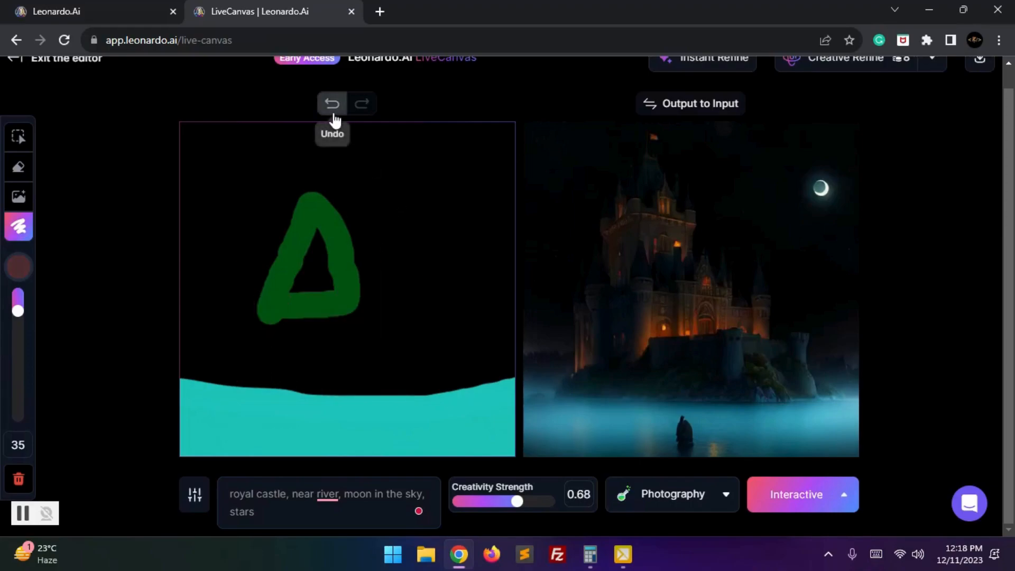
# Erase the green triangle and cut two round notches into the upper edge of the teal water
pyautogui.click(18, 168)
pyautogui.moveTo(269, 220)
pyautogui.mouseDown()
pyautogui.moveTo(253, 231)
pyautogui.moveTo(300, 194)
pyautogui.moveTo(322, 256)
pyautogui.moveTo(277, 301)
pyautogui.moveTo(332, 228)
pyautogui.moveTo(324, 288)
pyautogui.moveTo(281, 311)
pyautogui.mouseUp()
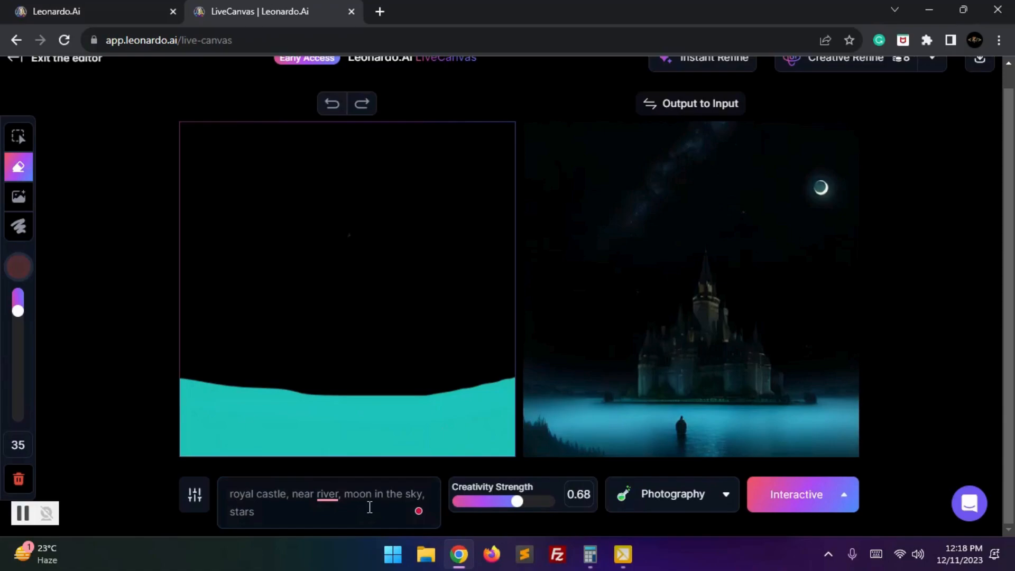
pyautogui.click(274, 394)
pyautogui.click(410, 404)
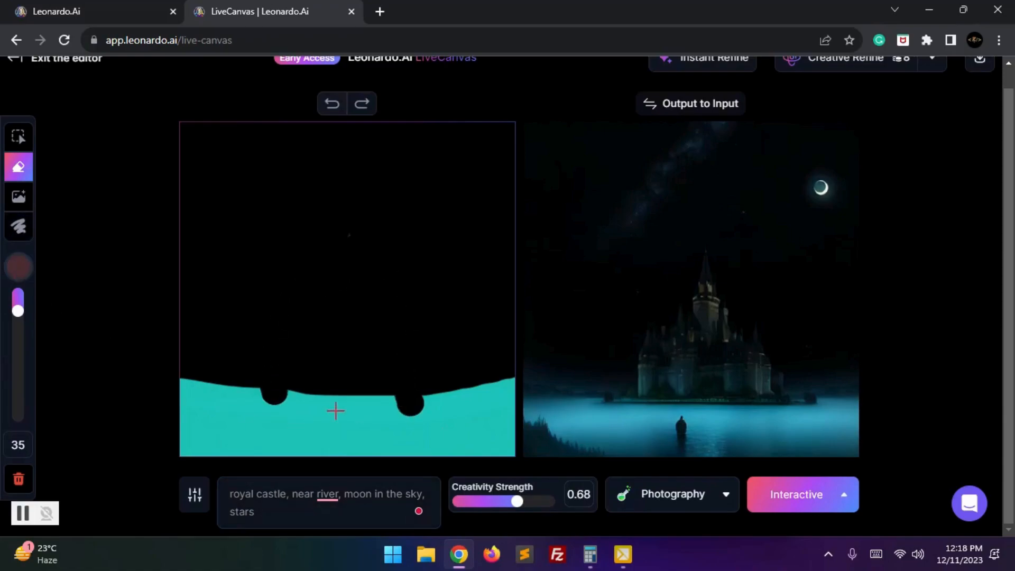
# Undo the last erasing strokes and set the brush color to dark olive green
pyautogui.click(330, 104)
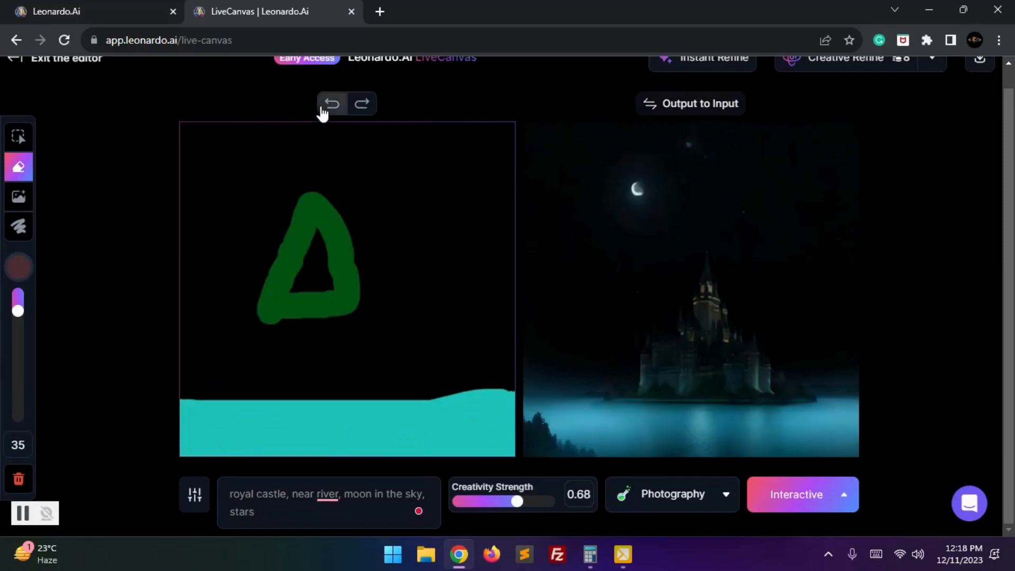
pyautogui.click(18, 226)
pyautogui.click(15, 273)
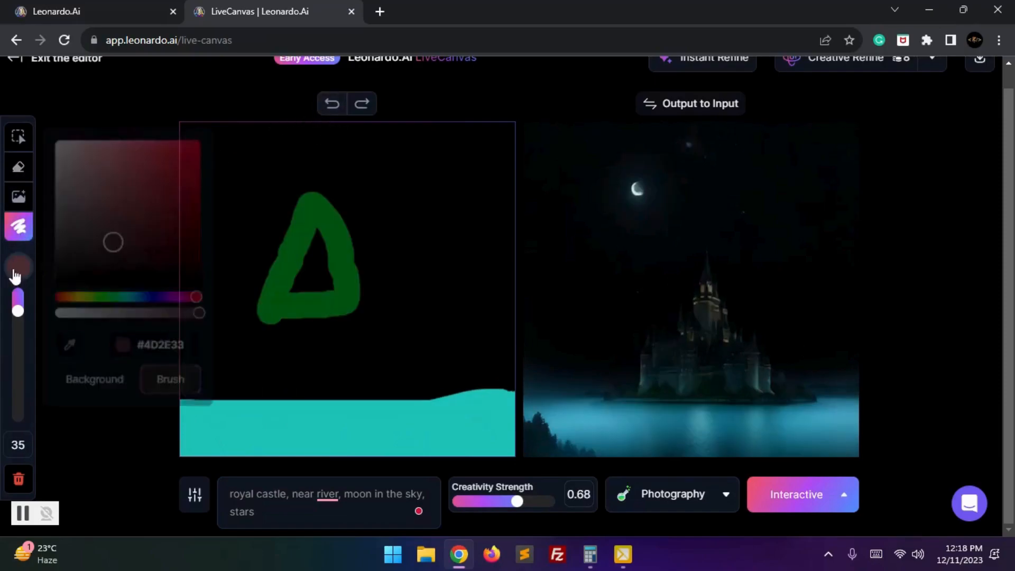
pyautogui.click(92, 297)
pyautogui.moveTo(172, 229)
pyautogui.mouseDown()
pyautogui.moveTo(184, 243)
pyautogui.moveTo(190, 233)
pyautogui.mouseUp()
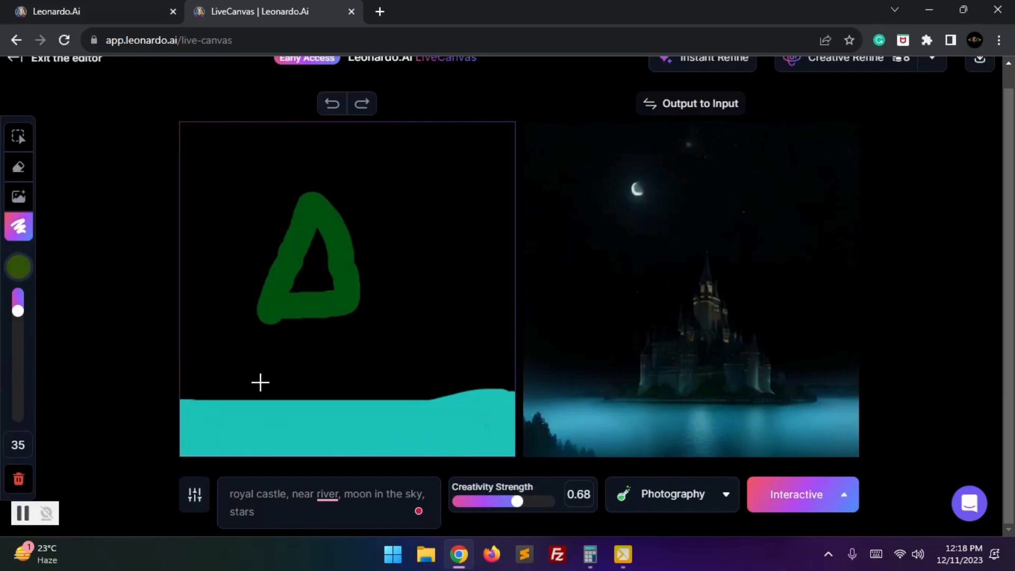
# Erase the green triangle and paint a wide olive-green arch with a flat base along the water's upper edge
pyautogui.click(17, 168)
pyautogui.moveTo(299, 208)
pyautogui.mouseDown()
pyautogui.moveTo(333, 233)
pyautogui.moveTo(332, 208)
pyautogui.moveTo(367, 292)
pyautogui.moveTo(340, 268)
pyautogui.moveTo(262, 295)
pyautogui.mouseUp()
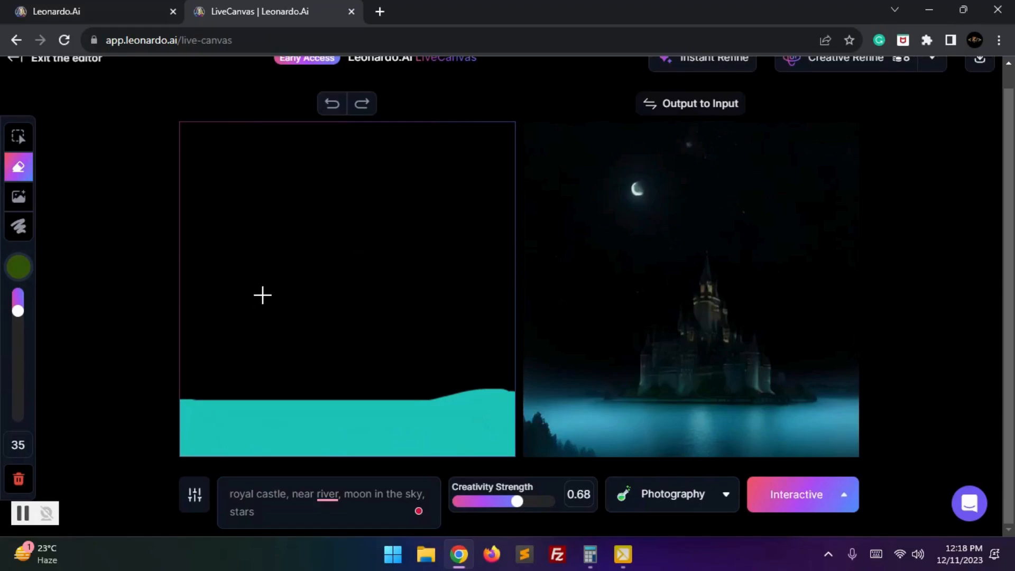
pyautogui.click(19, 226)
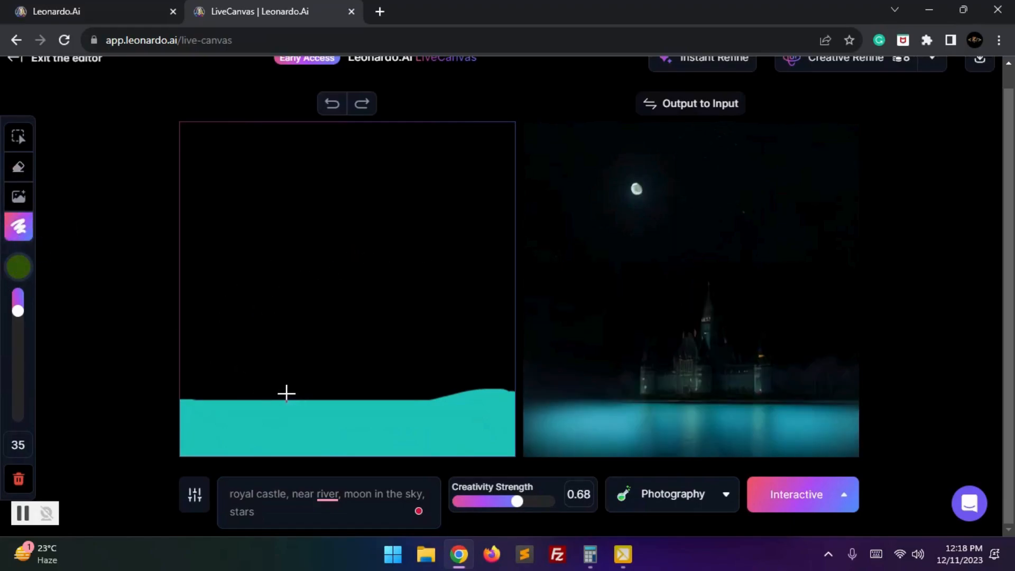
pyautogui.moveTo(259, 405)
pyautogui.mouseDown()
pyautogui.moveTo(288, 296)
pyautogui.moveTo(332, 283)
pyautogui.moveTo(380, 327)
pyautogui.moveTo(407, 408)
pyautogui.moveTo(245, 408)
pyautogui.moveTo(271, 403)
pyautogui.mouseUp()
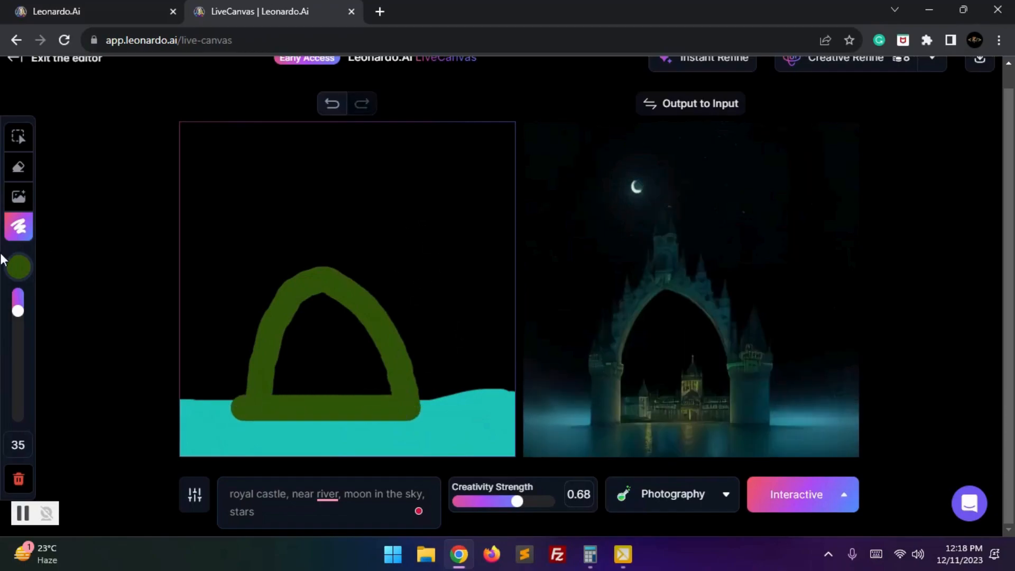
# Undo the arch and the teal water, and erase the green triangle to leave the canvas empty
pyautogui.click(331, 104)
pyautogui.click(337, 103)
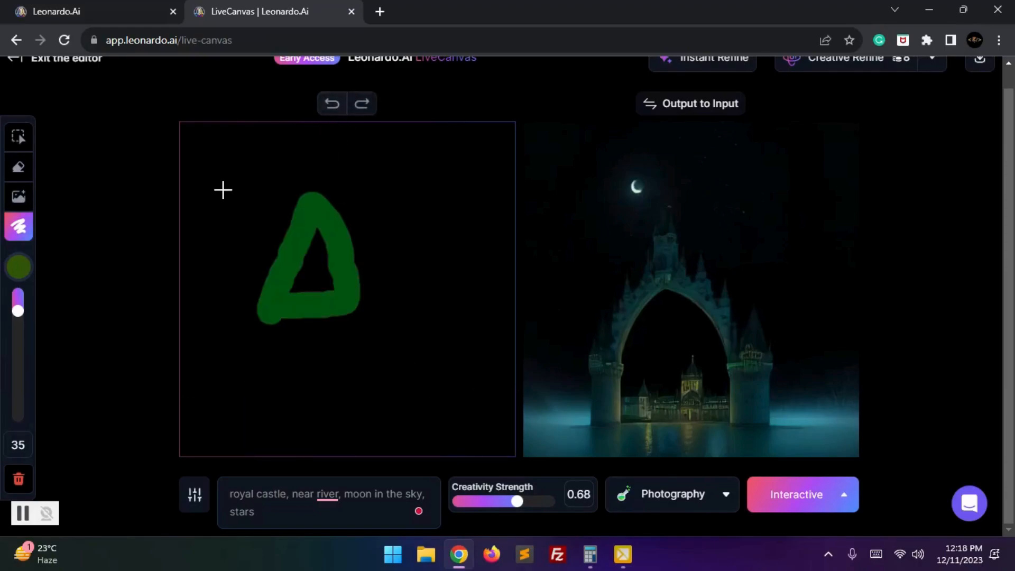
pyautogui.click(18, 167)
pyautogui.moveTo(312, 210)
pyautogui.mouseDown()
pyautogui.moveTo(267, 266)
pyautogui.moveTo(296, 256)
pyautogui.moveTo(176, 268)
pyautogui.moveTo(231, 349)
pyautogui.moveTo(270, 308)
pyautogui.mouseUp()
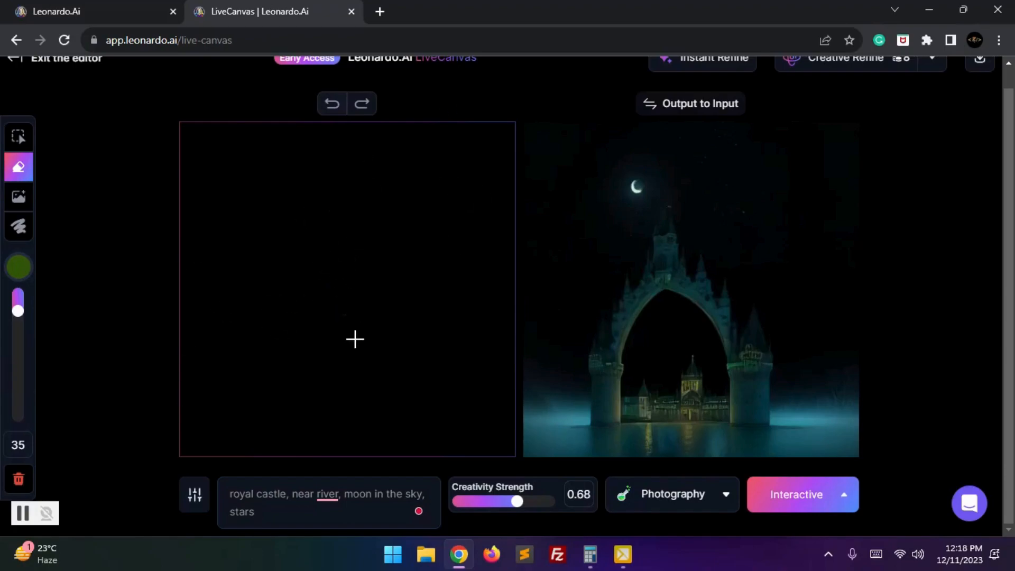
# Set the brush color to bright cyan and paint a filled band of water across the lower quarter of the canvas
pyautogui.click(19, 267)
pyautogui.moveTo(151, 300); pyautogui.dragTo(133, 297)
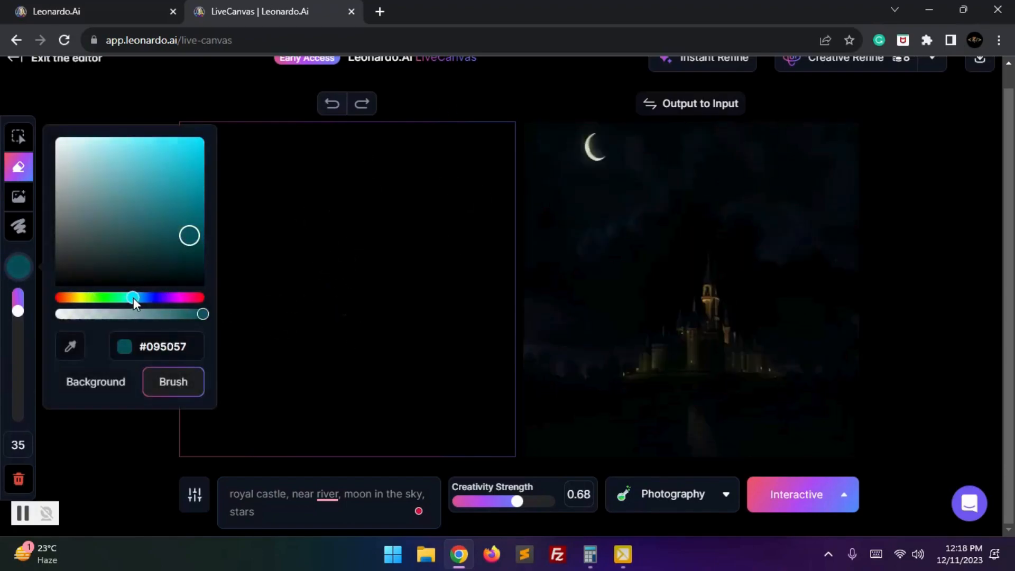
pyautogui.click(186, 157)
pyautogui.click(191, 373)
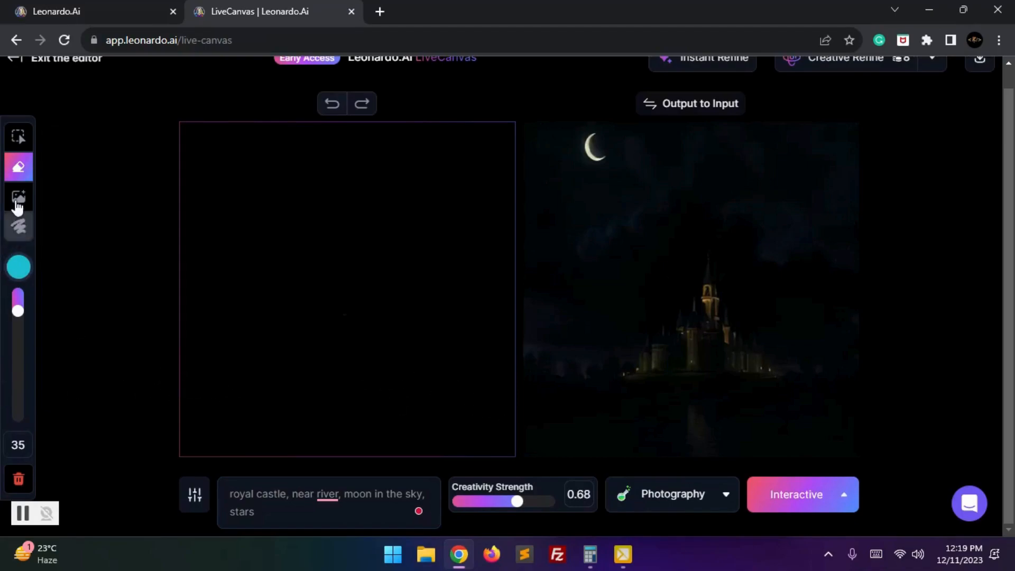
pyautogui.click(18, 227)
pyautogui.moveTo(185, 382)
pyautogui.mouseDown()
pyautogui.moveTo(482, 384)
pyautogui.moveTo(301, 437)
pyautogui.moveTo(471, 430)
pyautogui.moveTo(457, 414)
pyautogui.moveTo(356, 382)
pyautogui.moveTo(313, 435)
pyautogui.moveTo(334, 412)
pyautogui.moveTo(225, 417)
pyautogui.moveTo(187, 443)
pyautogui.moveTo(398, 383)
pyautogui.moveTo(364, 411)
pyautogui.mouseUp()
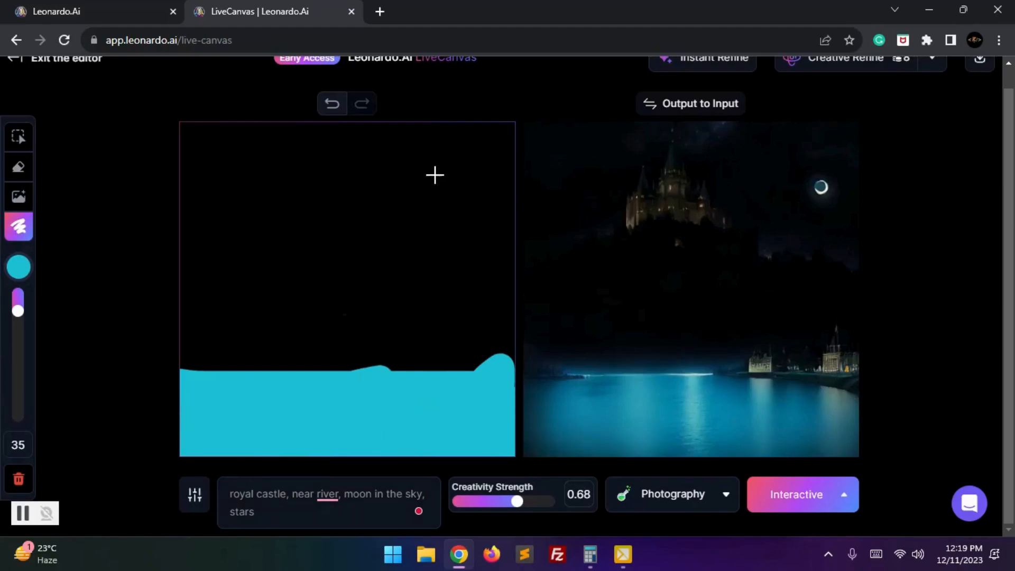
# Set the brush color to yellow and paint a filled round moon in the canvas's upper-left area
pyautogui.click(19, 266)
pyautogui.moveTo(134, 297)
pyautogui.mouseDown()
pyautogui.moveTo(82, 313)
pyautogui.moveTo(76, 295)
pyautogui.mouseUp()
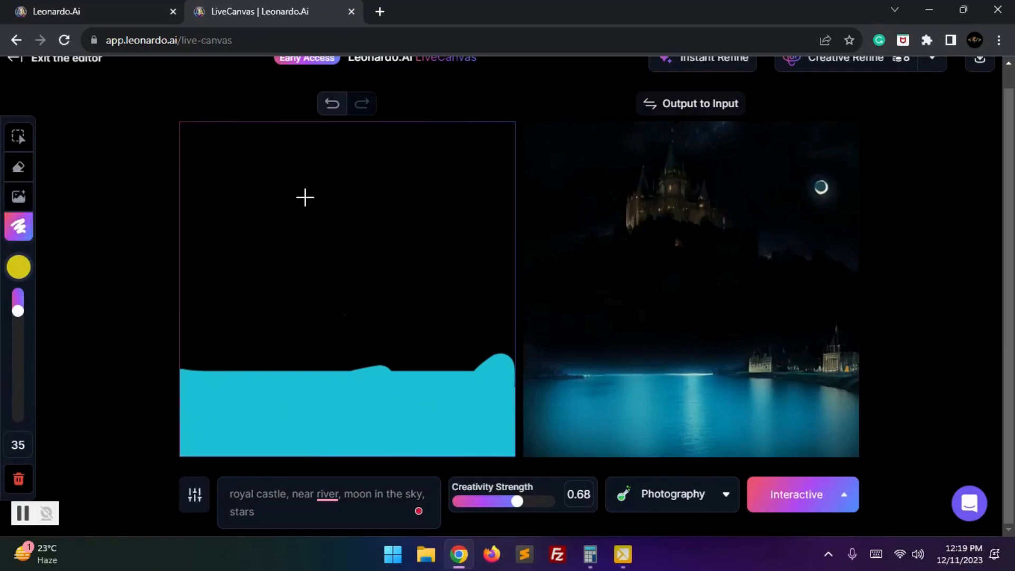
pyautogui.moveTo(244, 176)
pyautogui.mouseDown()
pyautogui.moveTo(216, 193)
pyautogui.moveTo(243, 206)
pyautogui.moveTo(240, 176)
pyautogui.moveTo(226, 201)
pyautogui.moveTo(249, 192)
pyautogui.mouseUp()
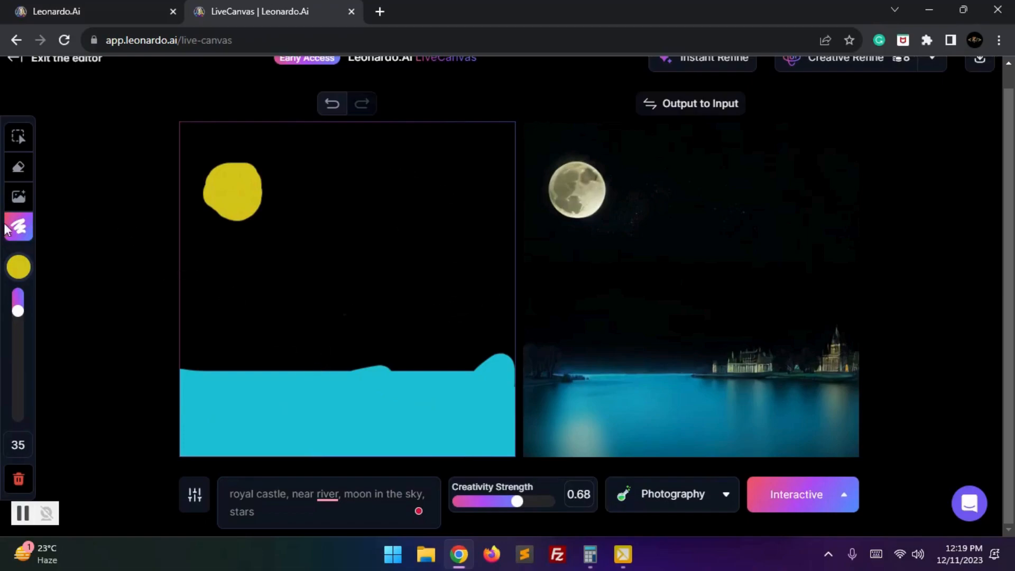
# Set the brush color to green #00A858 and paint a tall closed peak outline rising from the water in the canvas's right half
pyautogui.click(19, 267)
pyautogui.click(86, 265)
pyautogui.click(117, 299)
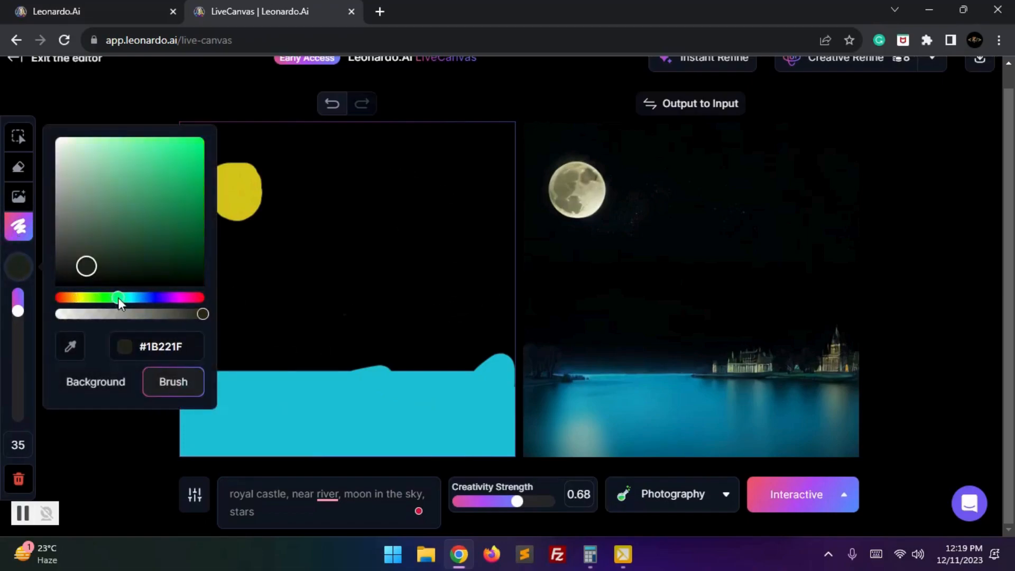
pyautogui.click(170, 187)
pyautogui.moveTo(182, 172); pyautogui.dragTo(204, 188)
pyautogui.moveTo(372, 365)
pyautogui.mouseDown()
pyautogui.moveTo(392, 302)
pyautogui.moveTo(461, 190)
pyautogui.moveTo(482, 247)
pyautogui.moveTo(475, 319)
pyautogui.moveTo(485, 362)
pyautogui.moveTo(384, 366)
pyautogui.mouseUp()
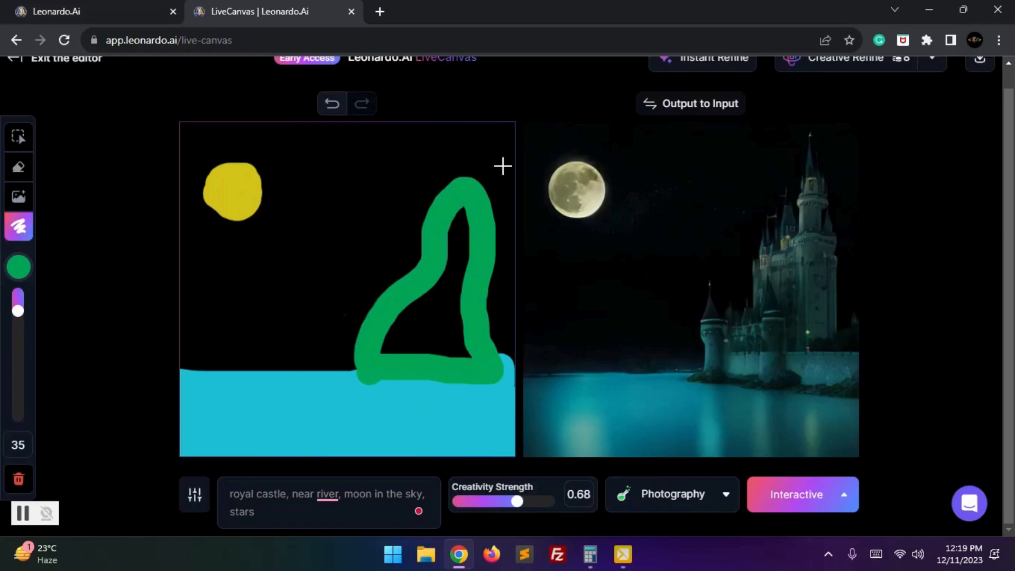
# Add "dragon," to the end of the prompt
pyautogui.click(277, 500)
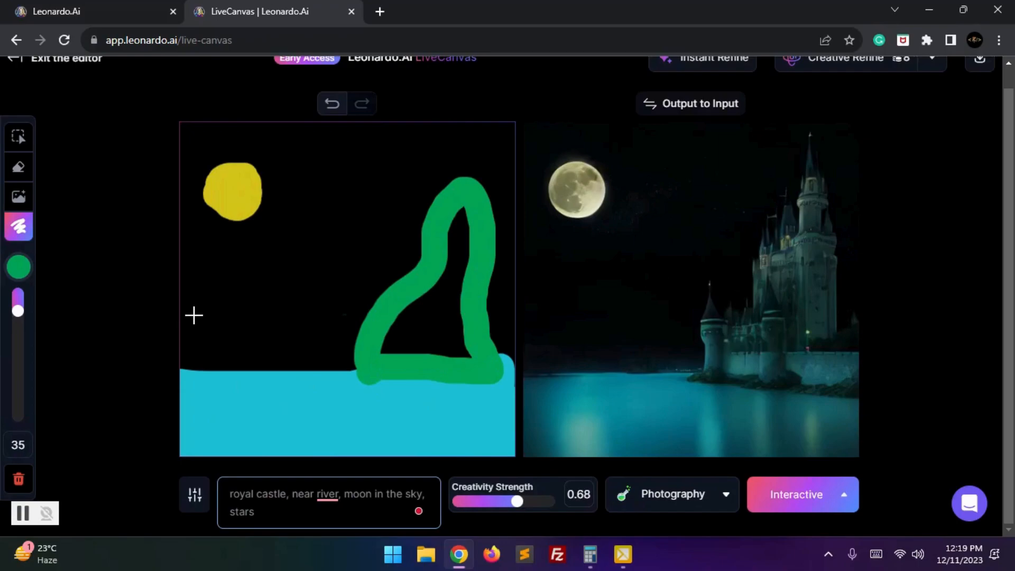
pyautogui.write('dragon,')
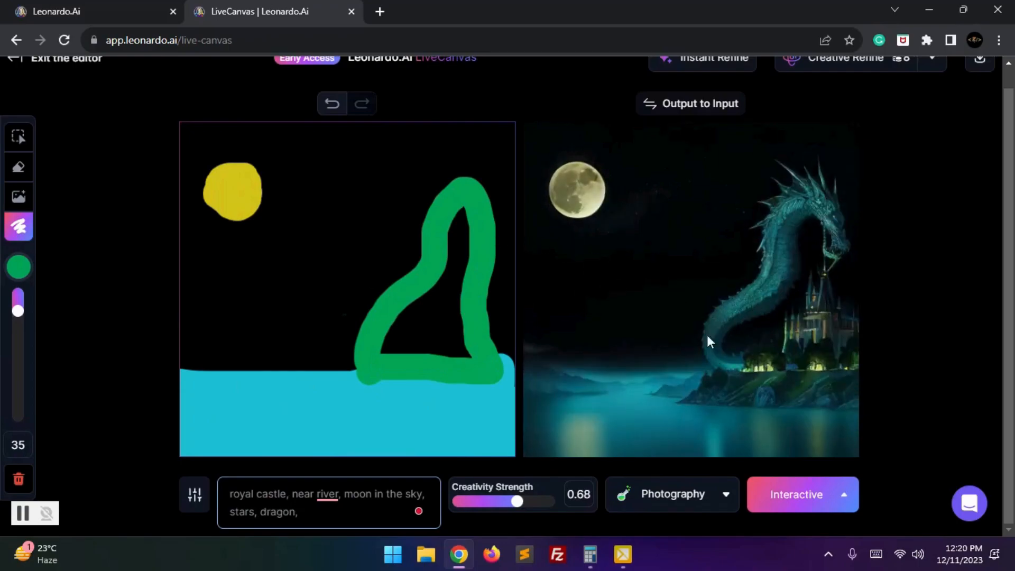
# Set the brush color to dark olive yellow and paint a diagonal hill shape from the water up toward the canvas center, below the moon
pyautogui.click(16, 273)
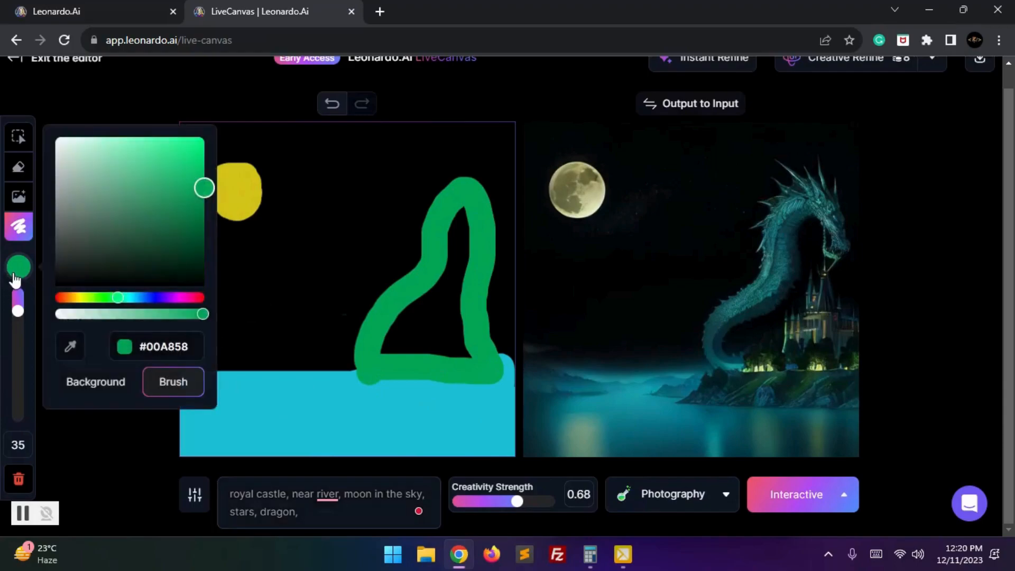
pyautogui.moveTo(108, 297); pyautogui.dragTo(88, 302)
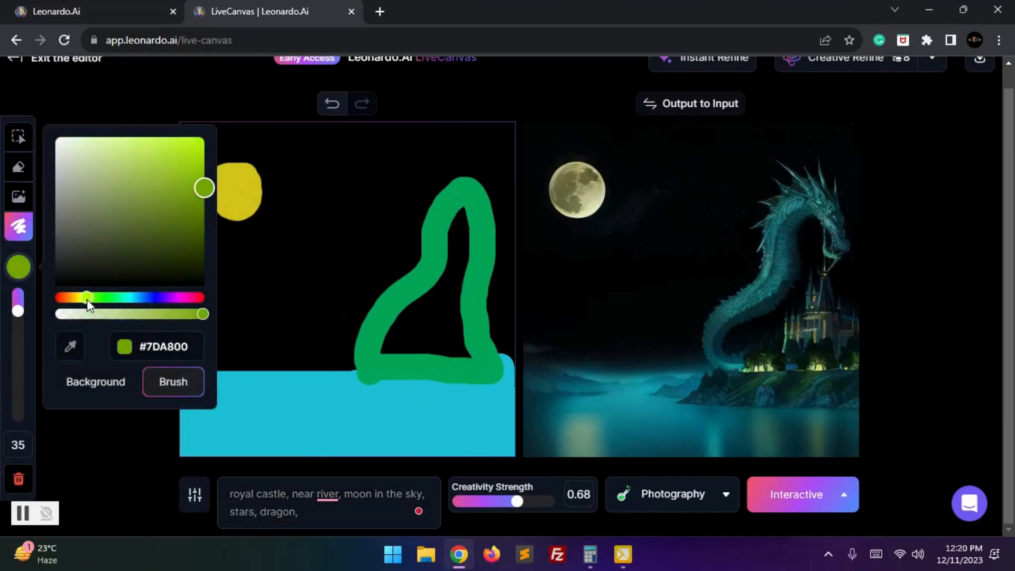
pyautogui.moveTo(153, 190); pyautogui.dragTo(172, 207)
pyautogui.click(77, 298)
pyautogui.click(2, 397)
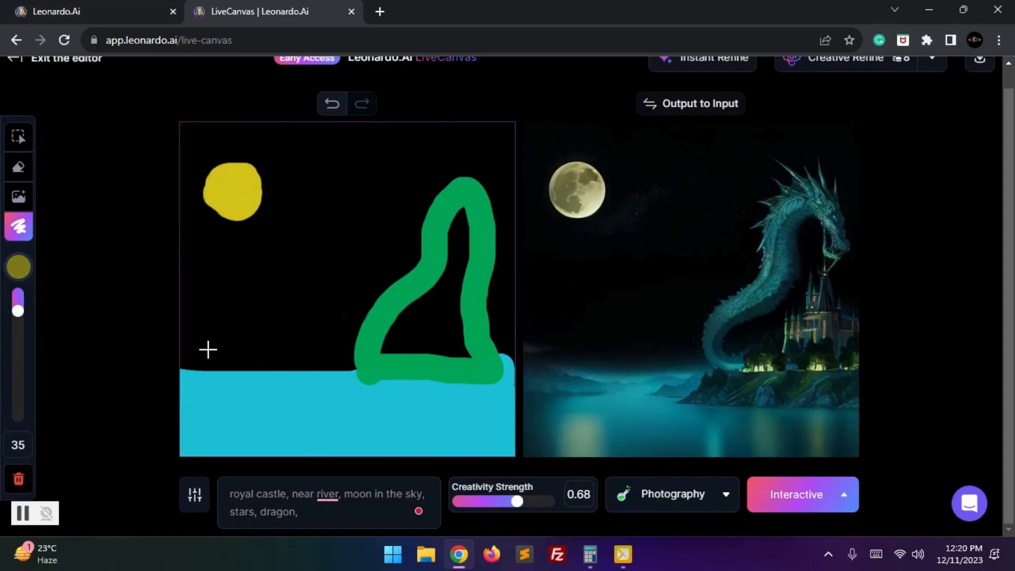
pyautogui.moveTo(217, 368)
pyautogui.mouseDown()
pyautogui.moveTo(232, 312)
pyautogui.moveTo(315, 209)
pyautogui.moveTo(360, 249)
pyautogui.moveTo(301, 273)
pyautogui.moveTo(249, 320)
pyautogui.moveTo(223, 373)
pyautogui.mouseUp()
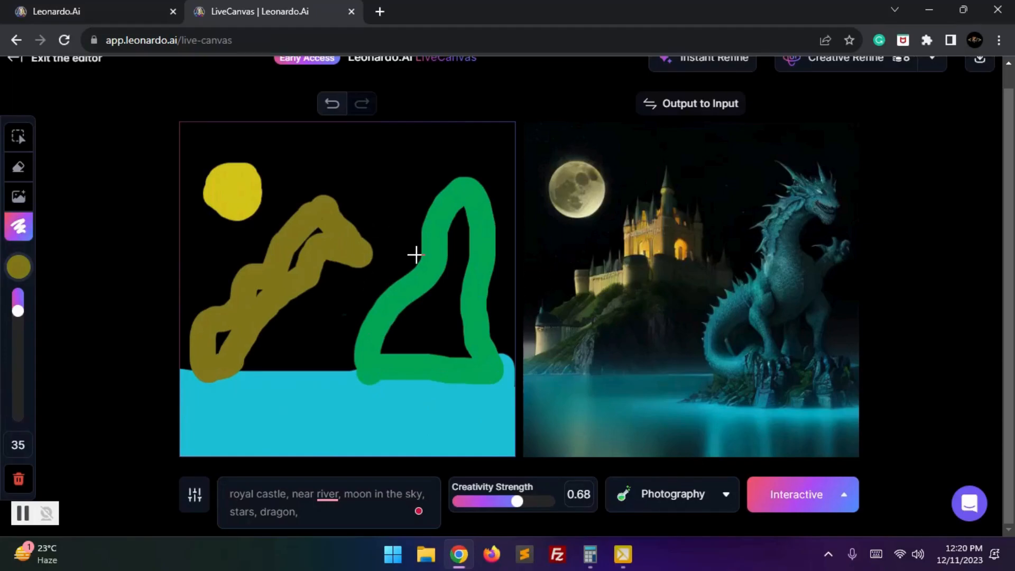
# Try the Cinematic, Environment, Painting and Sketch Color styles on the generated image
pyautogui.scroll(1, 426, 270)
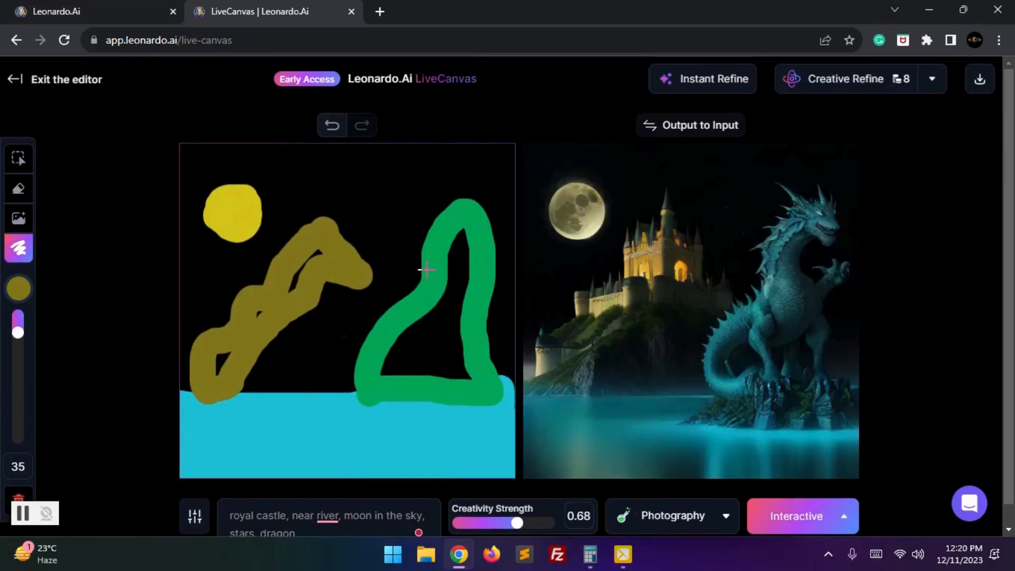
pyautogui.scroll(-1, 369, 337)
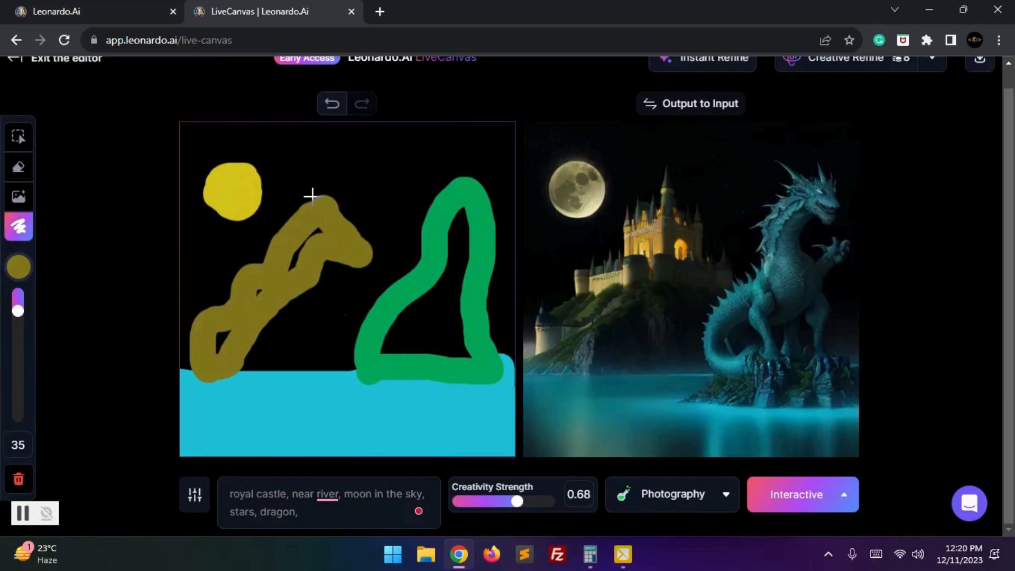
pyautogui.click(712, 502)
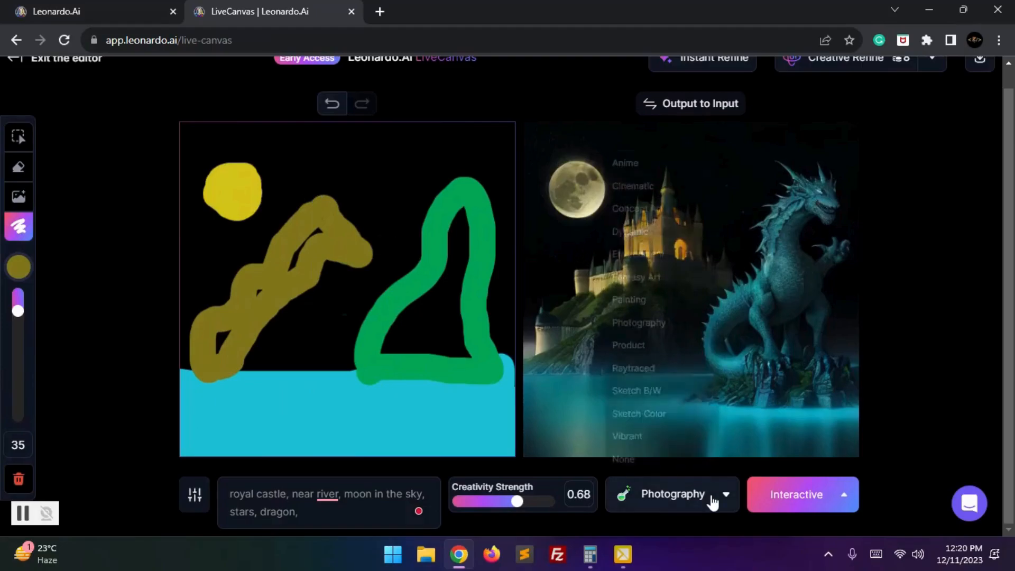
pyautogui.click(643, 139)
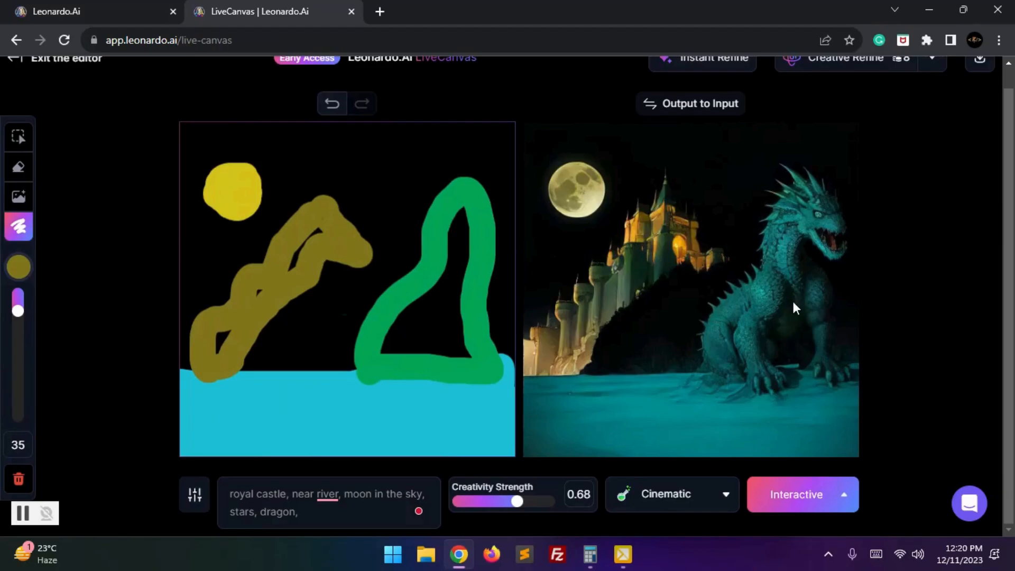
pyautogui.click(697, 497)
pyautogui.click(678, 213)
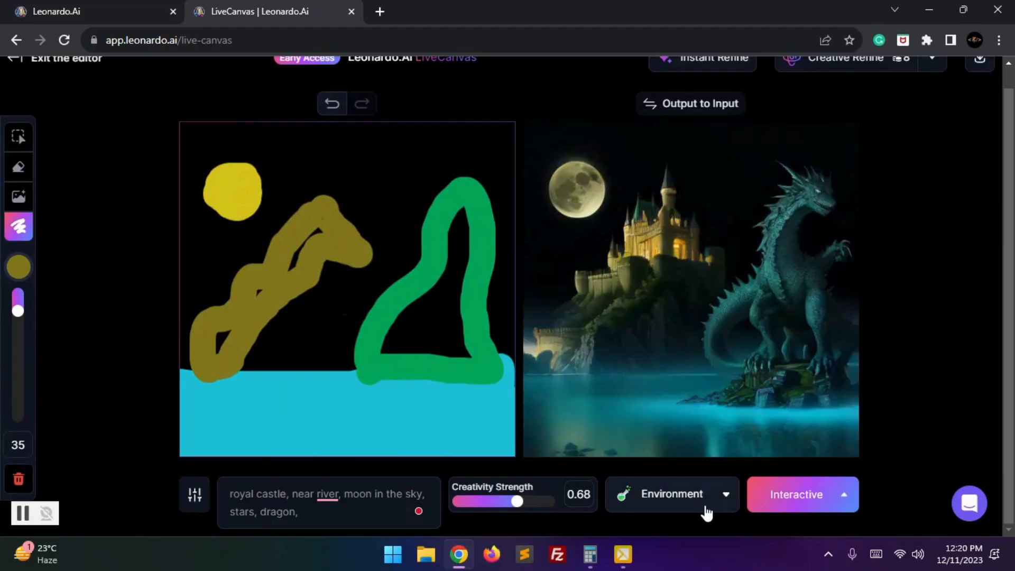
pyautogui.click(707, 510)
pyautogui.click(670, 272)
pyautogui.click(680, 497)
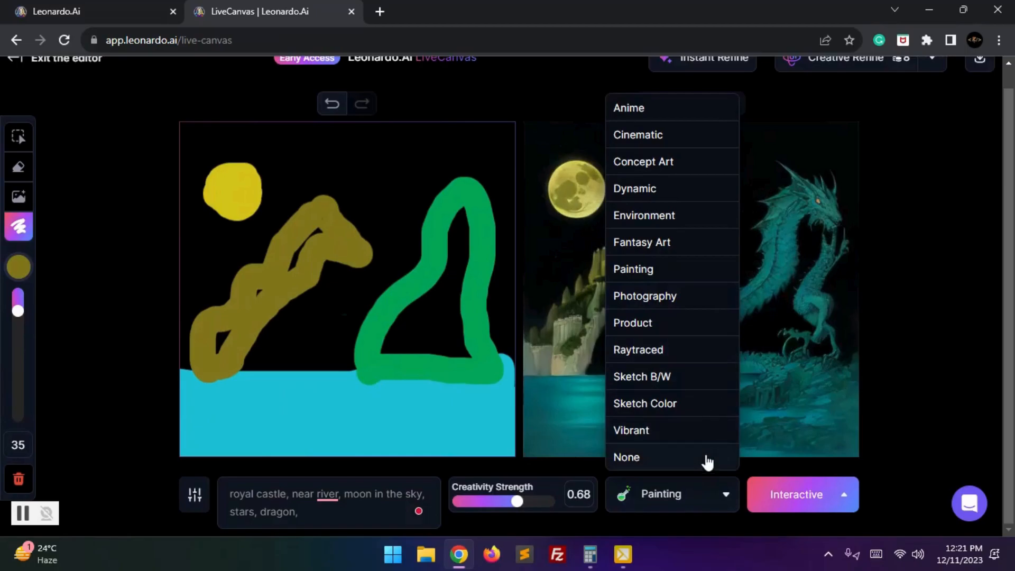
pyautogui.click(655, 405)
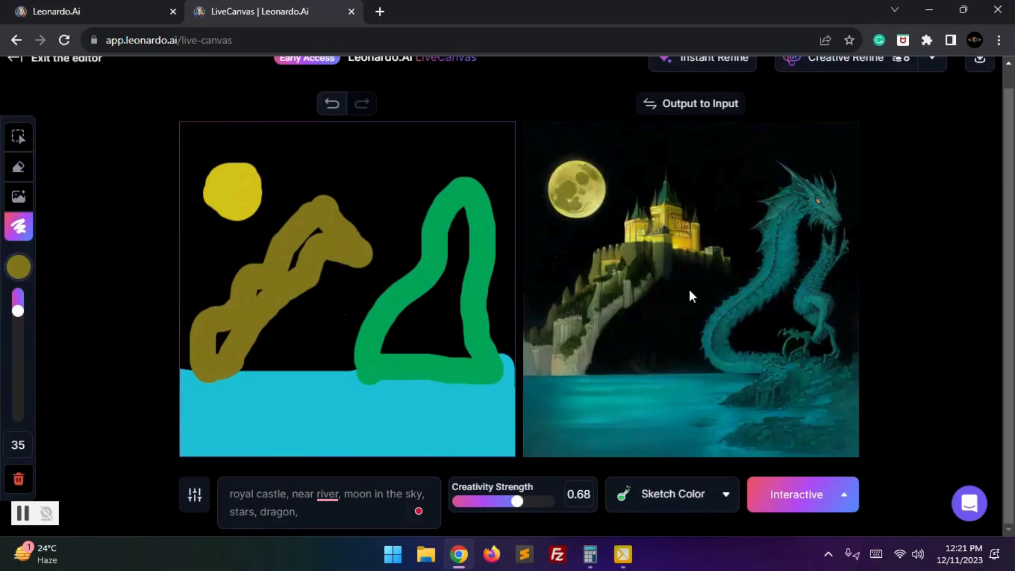
# Set the image style to Sketch B/W
pyautogui.click(696, 493)
pyautogui.click(645, 376)
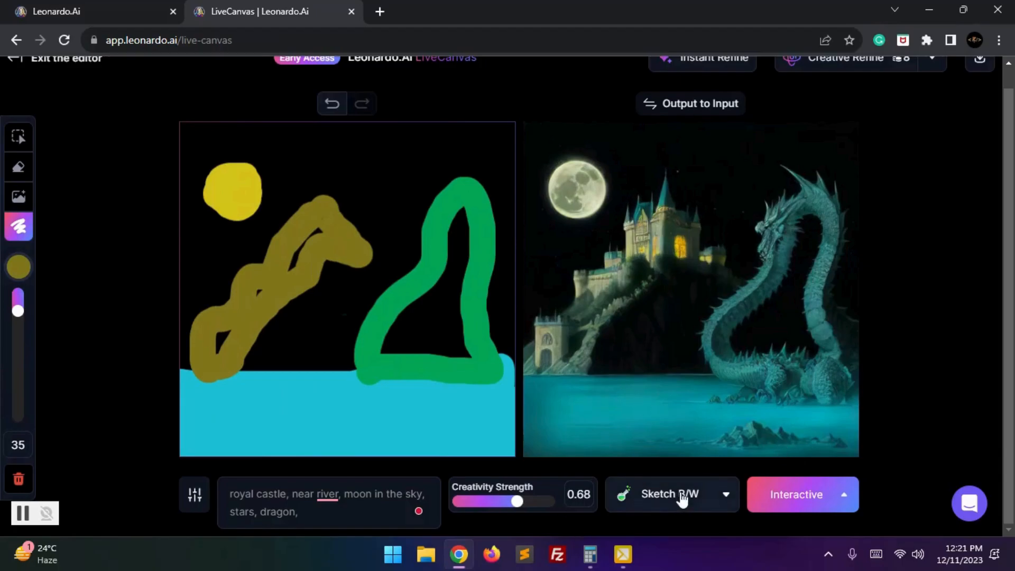
# Erase the olive hill shape from the left half of the canvas
pyautogui.click(18, 167)
pyautogui.moveTo(324, 224)
pyautogui.mouseDown()
pyautogui.moveTo(303, 235)
pyautogui.moveTo(290, 217)
pyautogui.moveTo(326, 203)
pyautogui.moveTo(348, 261)
pyautogui.moveTo(334, 242)
pyautogui.moveTo(286, 298)
pyautogui.moveTo(278, 239)
pyautogui.moveTo(362, 254)
pyautogui.moveTo(309, 300)
pyautogui.moveTo(304, 274)
pyautogui.moveTo(280, 263)
pyautogui.moveTo(230, 285)
pyautogui.moveTo(261, 287)
pyautogui.moveTo(286, 274)
pyautogui.moveTo(277, 320)
pyautogui.moveTo(214, 300)
pyautogui.moveTo(193, 328)
pyautogui.moveTo(252, 330)
pyautogui.moveTo(255, 345)
pyautogui.moveTo(198, 344)
pyautogui.moveTo(191, 356)
pyautogui.moveTo(239, 362)
pyautogui.moveTo(212, 381)
pyautogui.mouseUp()
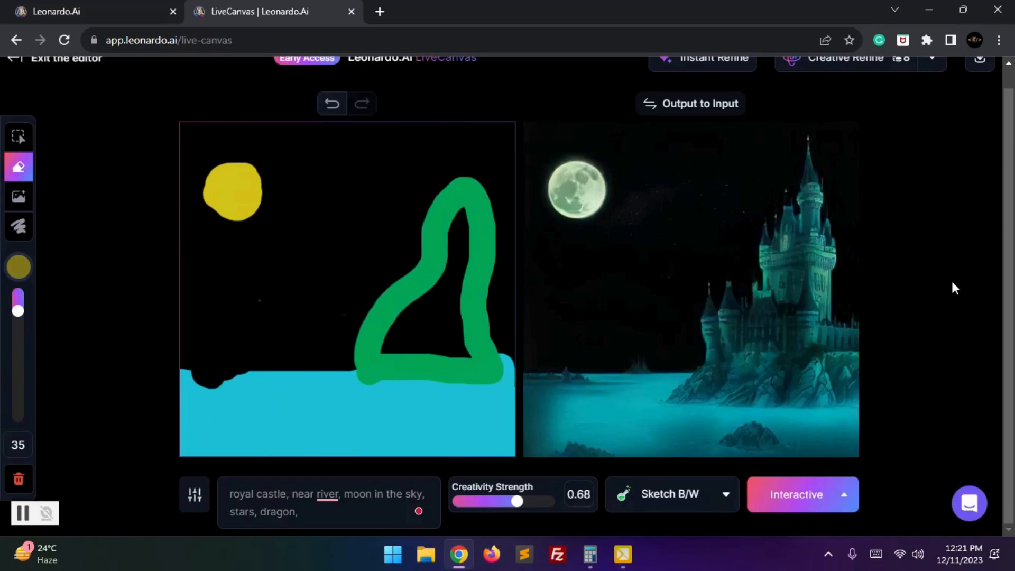
pyautogui.scroll(1, 952, 284)
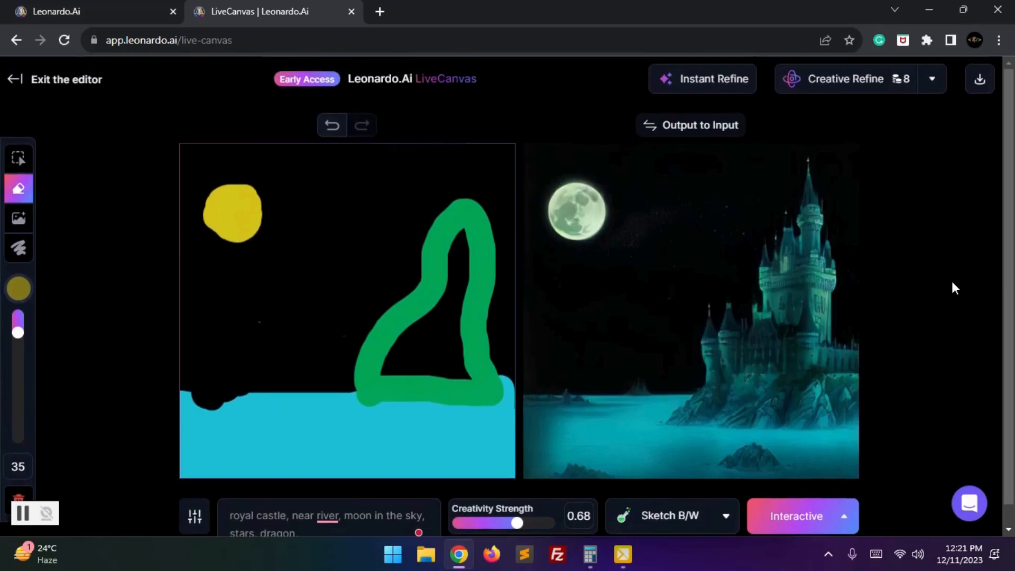
pyautogui.scroll(-1, 952, 284)
pyautogui.scroll(1, 952, 285)
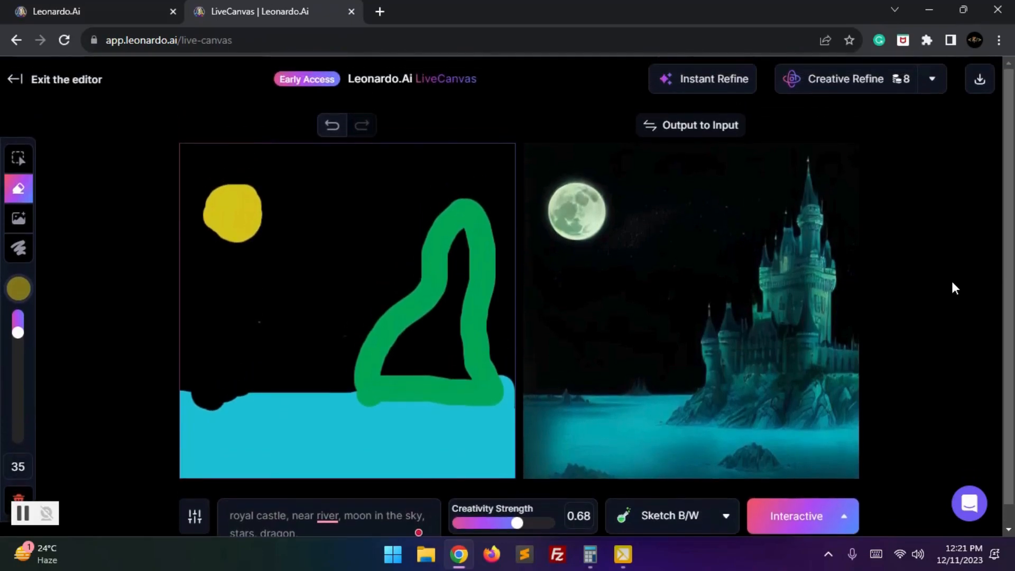